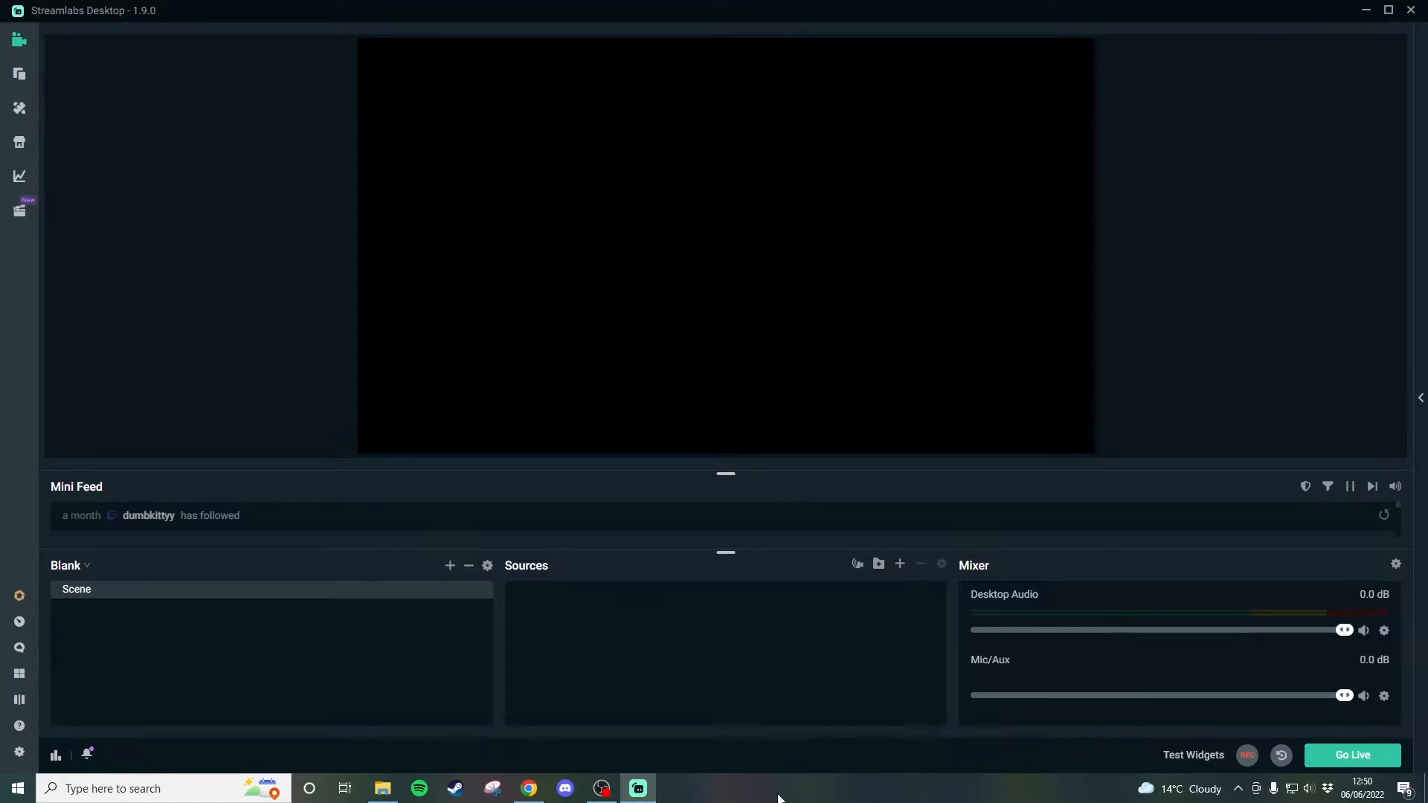
- Add the Chat XL.webm animated frame from File Explorer as a source and move it to the right side of the canvas
{"action": "left_click", "coordinate": [382, 788]}
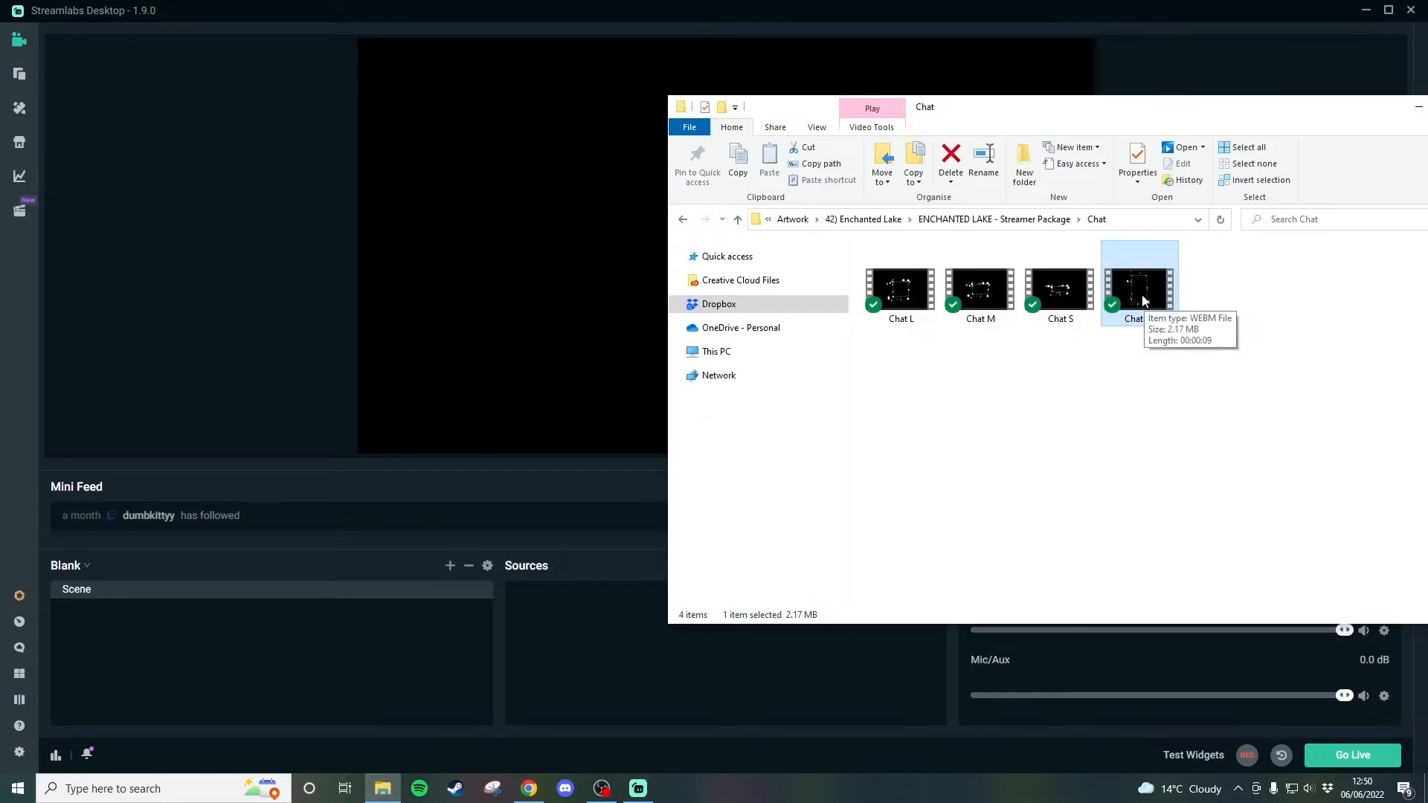
{"action": "left_click_drag", "start_coordinate": [1145, 303], "coordinate": [580, 346]}
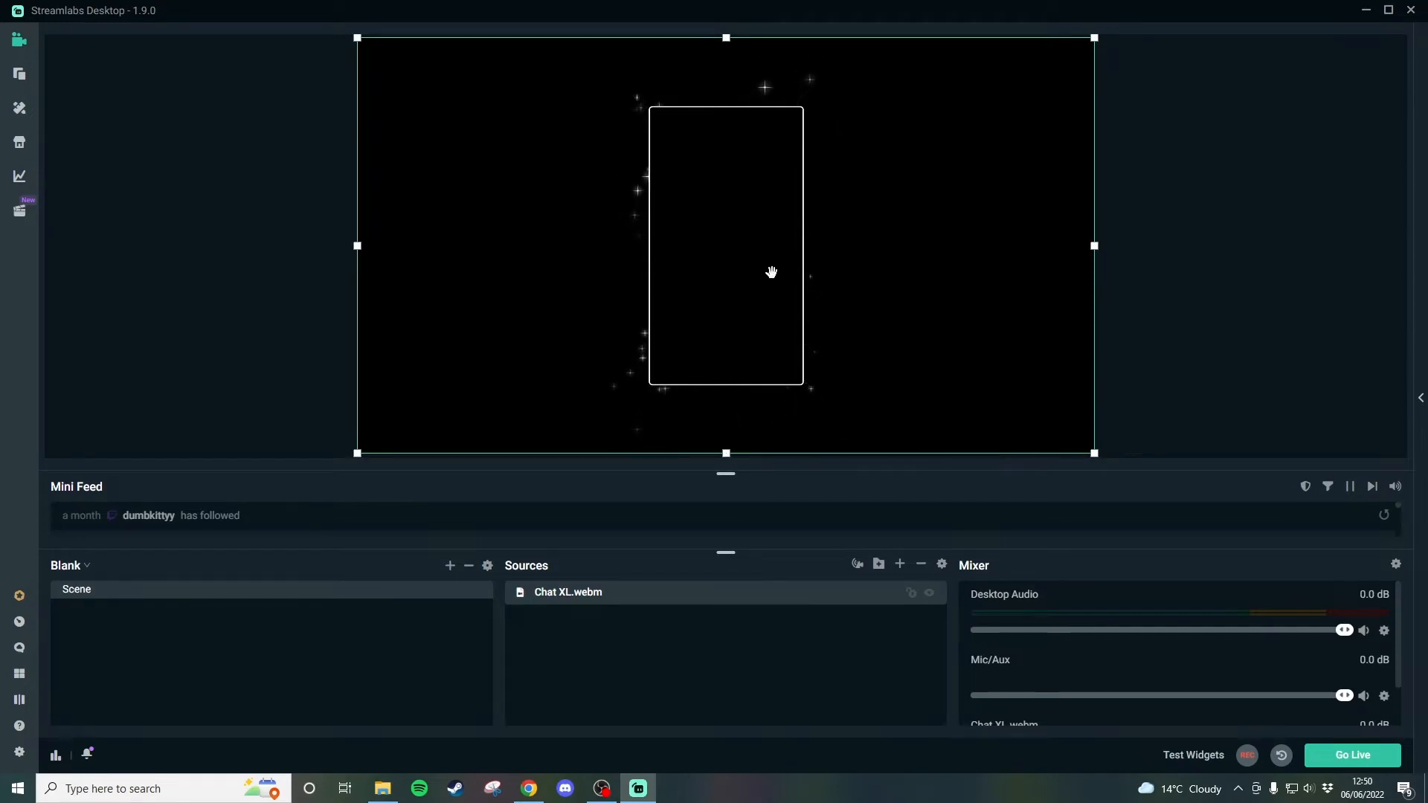
{"action": "left_click_drag", "start_coordinate": [777, 382], "coordinate": [1054, 379]}
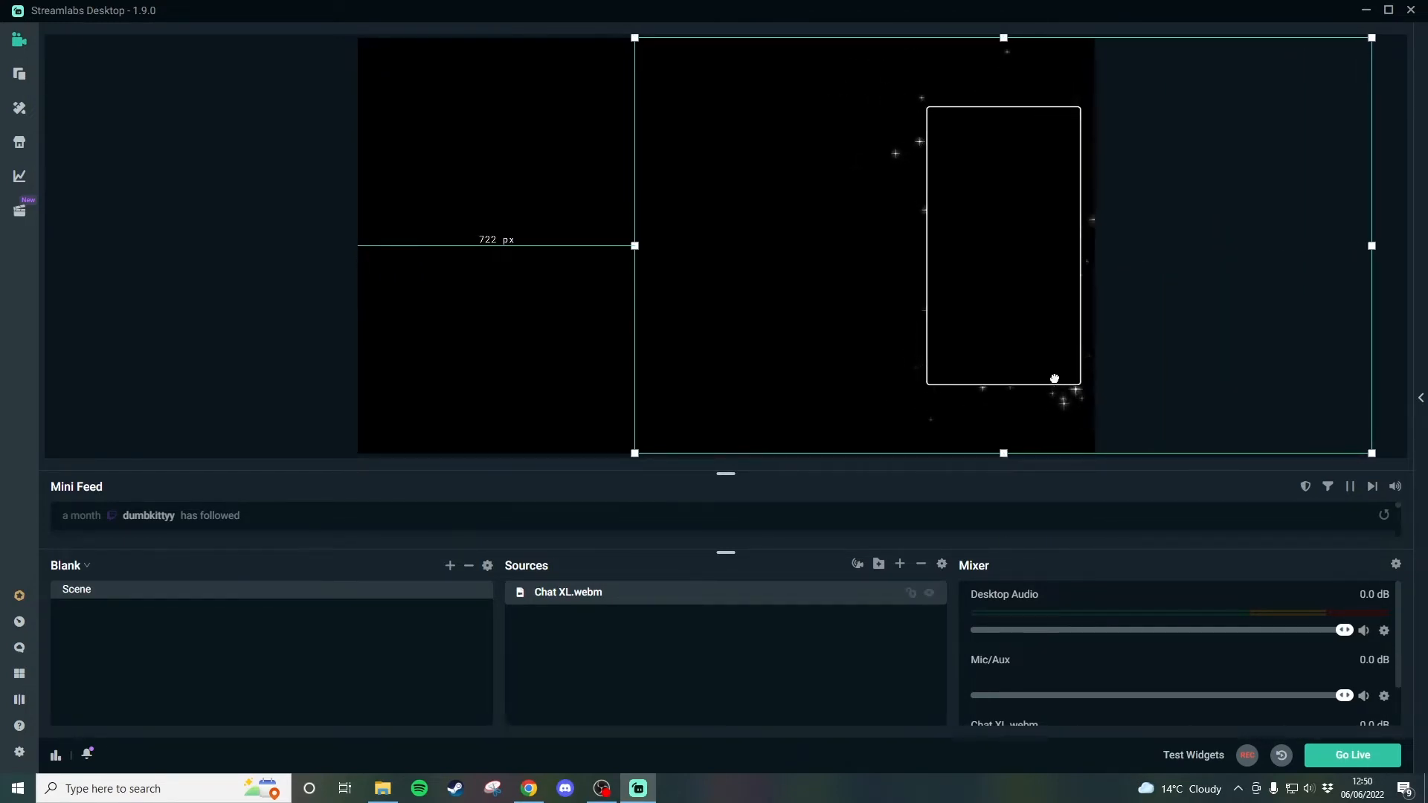
{"action": "left_click", "coordinate": [341, 302]}
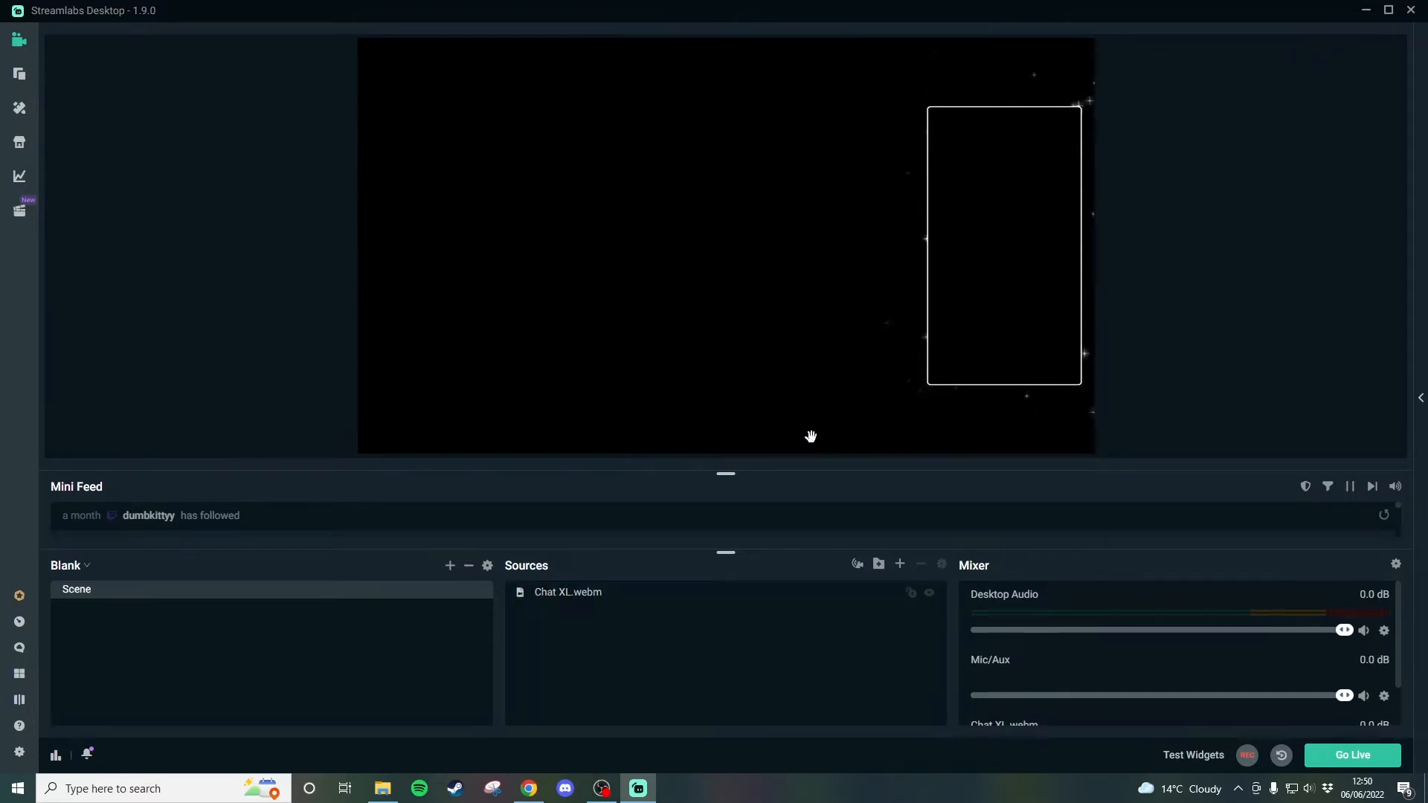
- Add a Chatbox widget source named Chatbox to the scene
{"action": "left_click", "coordinate": [900, 564]}
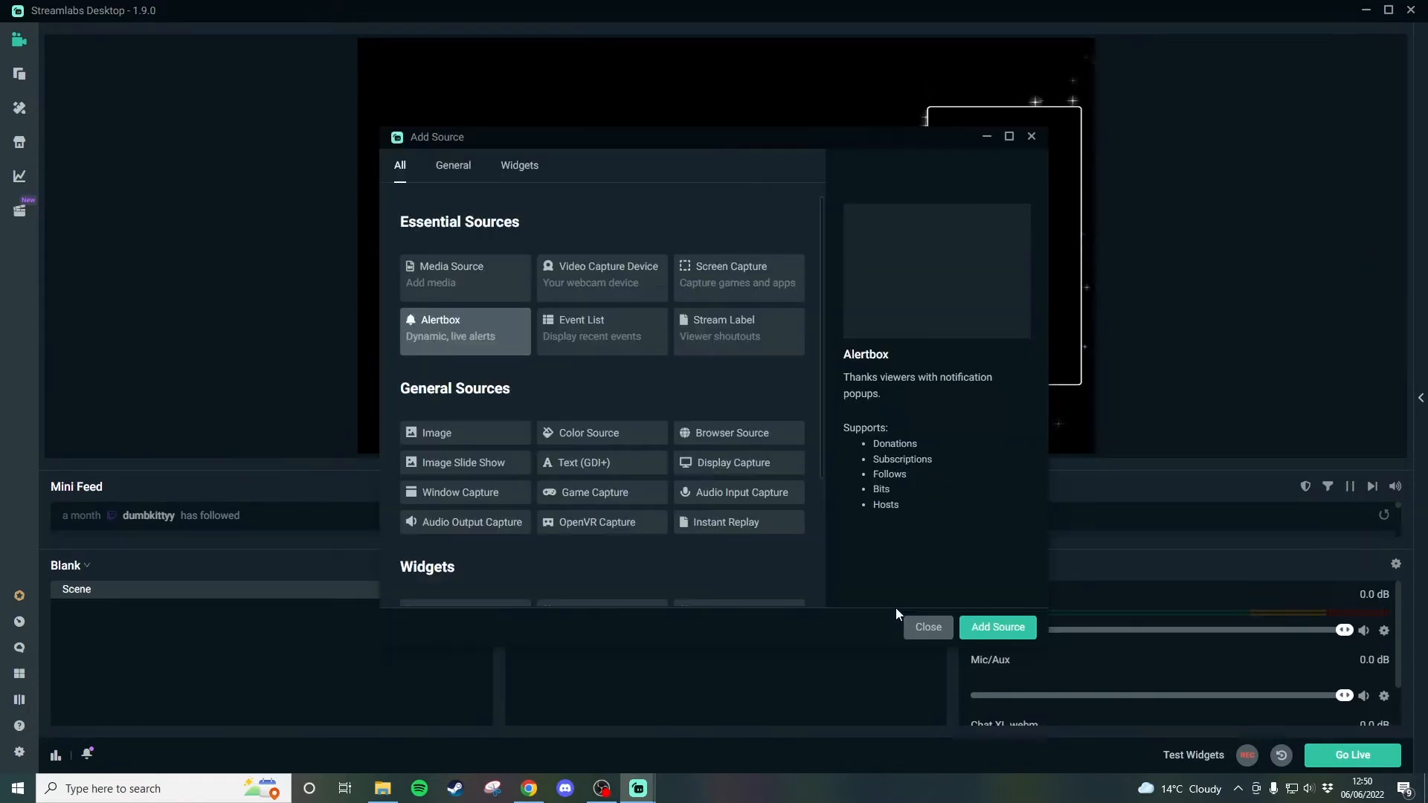
{"action": "scroll", "coordinate": [556, 412], "scroll_direction": "down", "scroll_amount": 3}
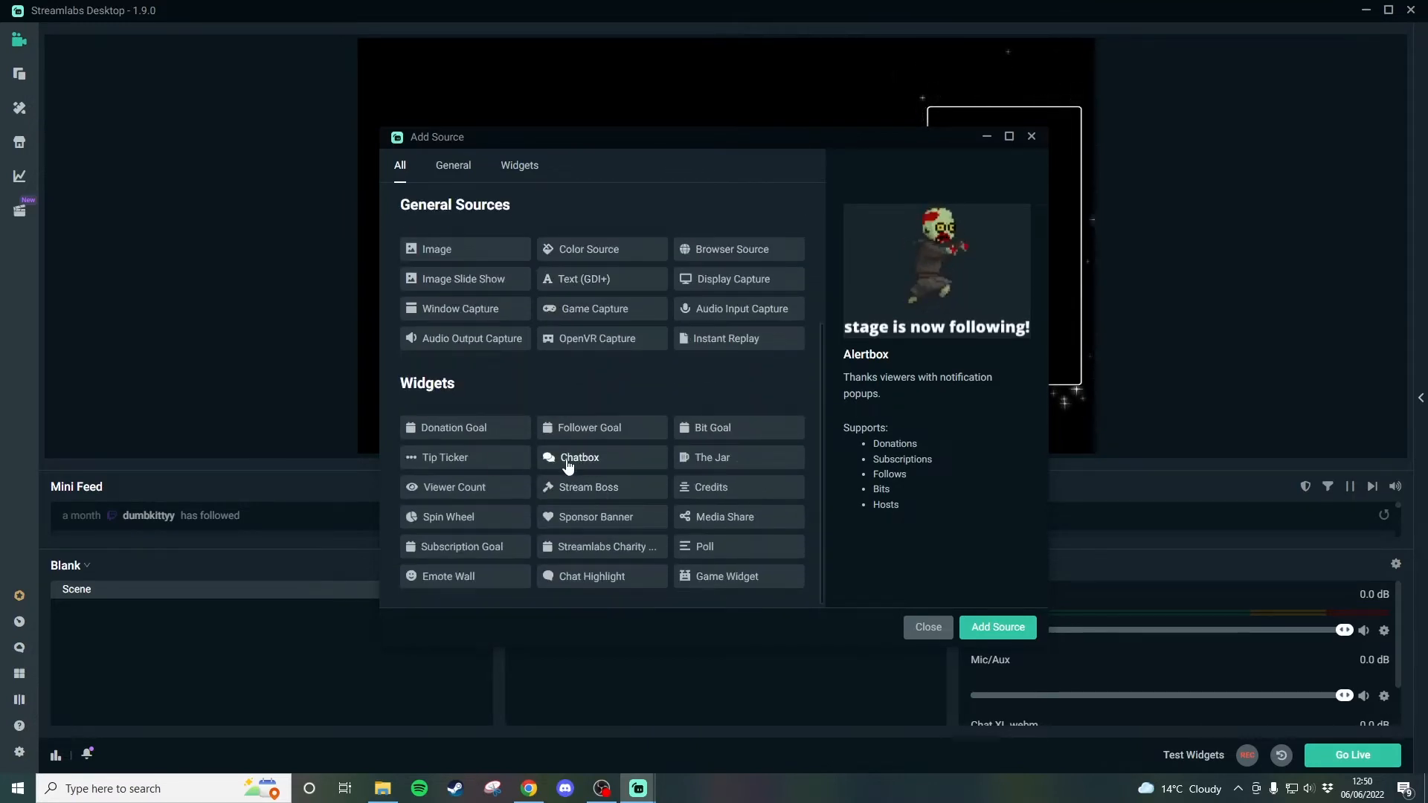
{"action": "left_click", "coordinate": [568, 463]}
{"action": "left_click", "coordinate": [996, 626]}
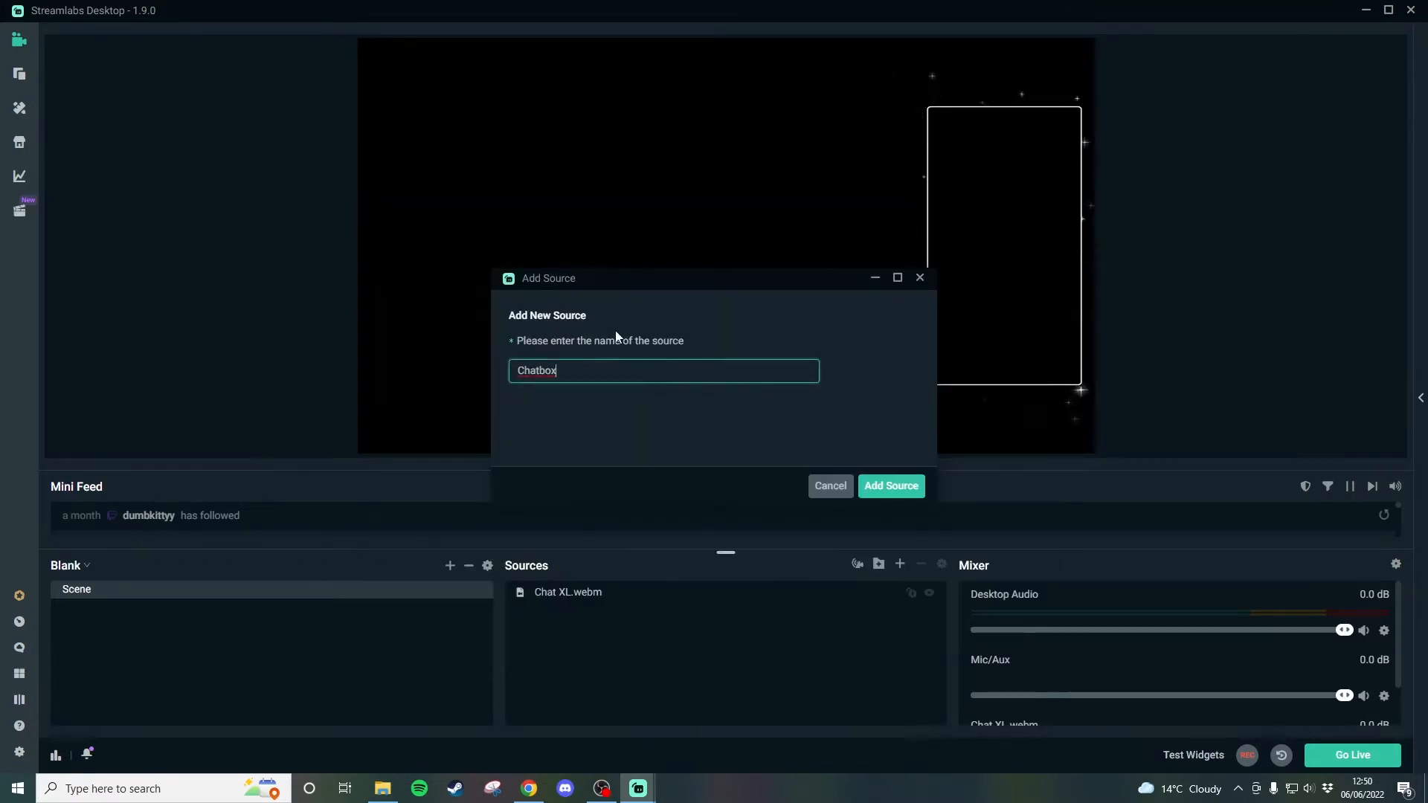
{"action": "left_click", "coordinate": [904, 487]}
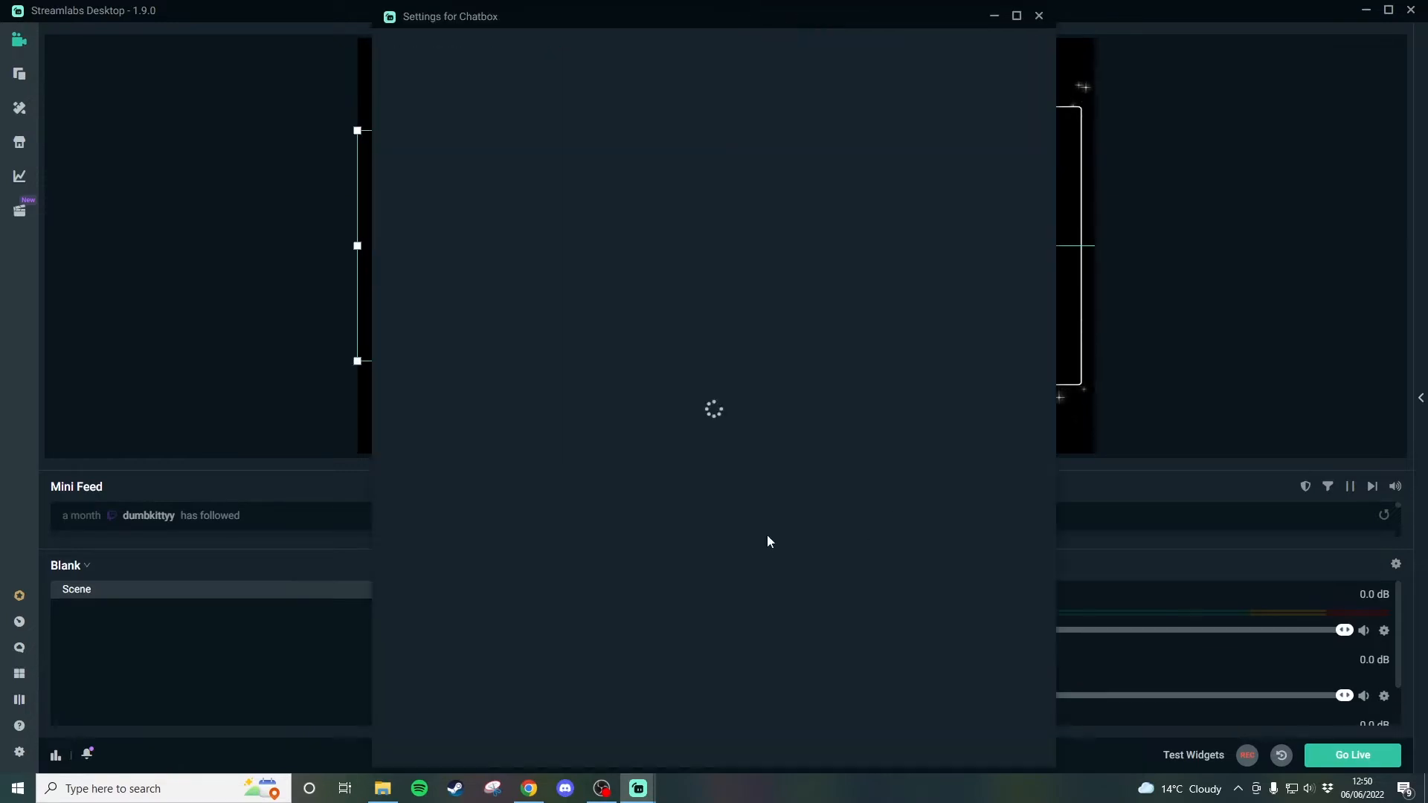
- Review the chatbox visual settings, close them, and move the chatbox to the middle of the canvas
{"action": "left_click_drag", "start_coordinate": [712, 16], "coordinate": [896, 44]}
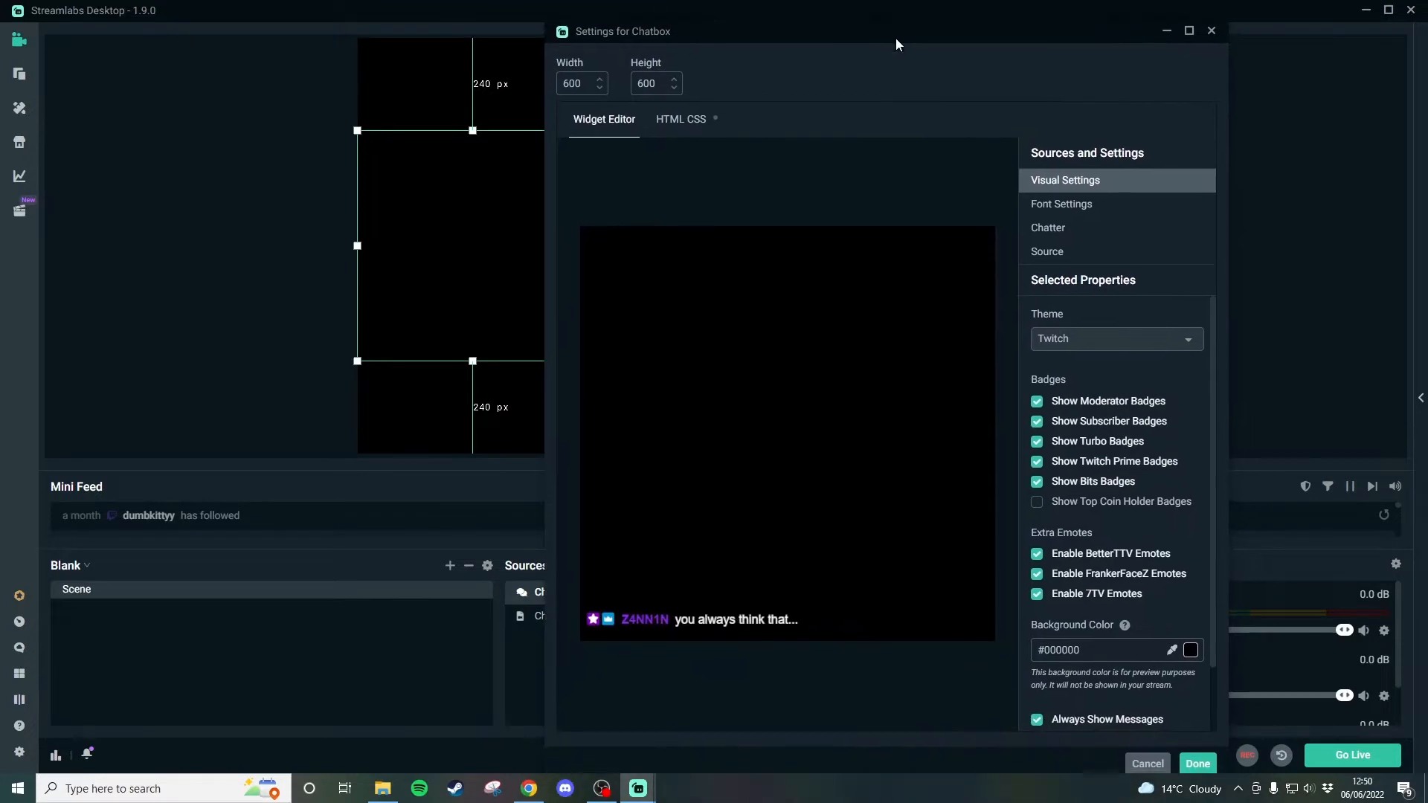
{"action": "scroll", "coordinate": [1113, 447], "scroll_direction": "down", "scroll_amount": 1}
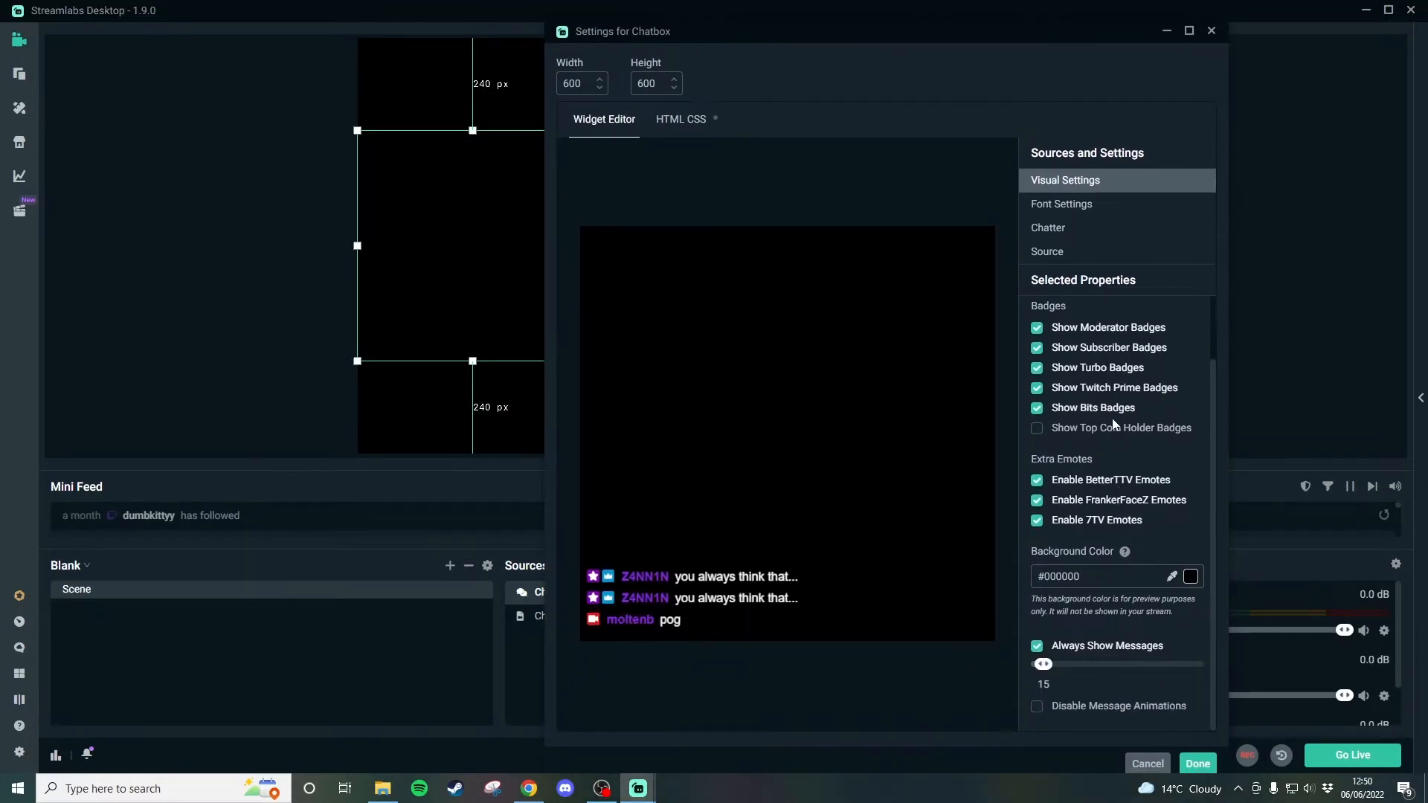
{"action": "scroll", "coordinate": [1153, 332], "scroll_direction": "up", "scroll_amount": 1}
{"action": "scroll", "coordinate": [1152, 332], "scroll_direction": "down", "scroll_amount": 1}
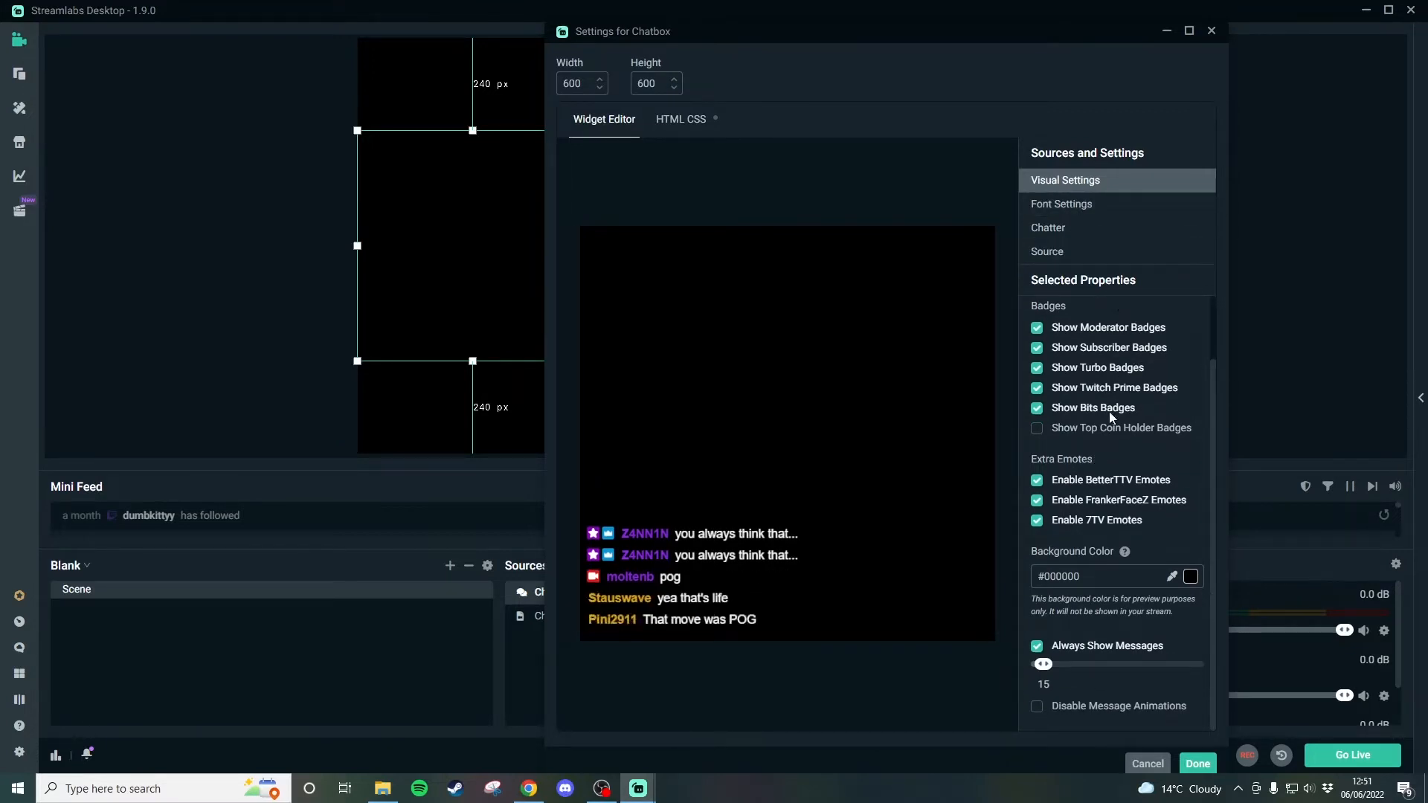
{"action": "scroll", "coordinate": [1109, 412], "scroll_direction": "up", "scroll_amount": 1}
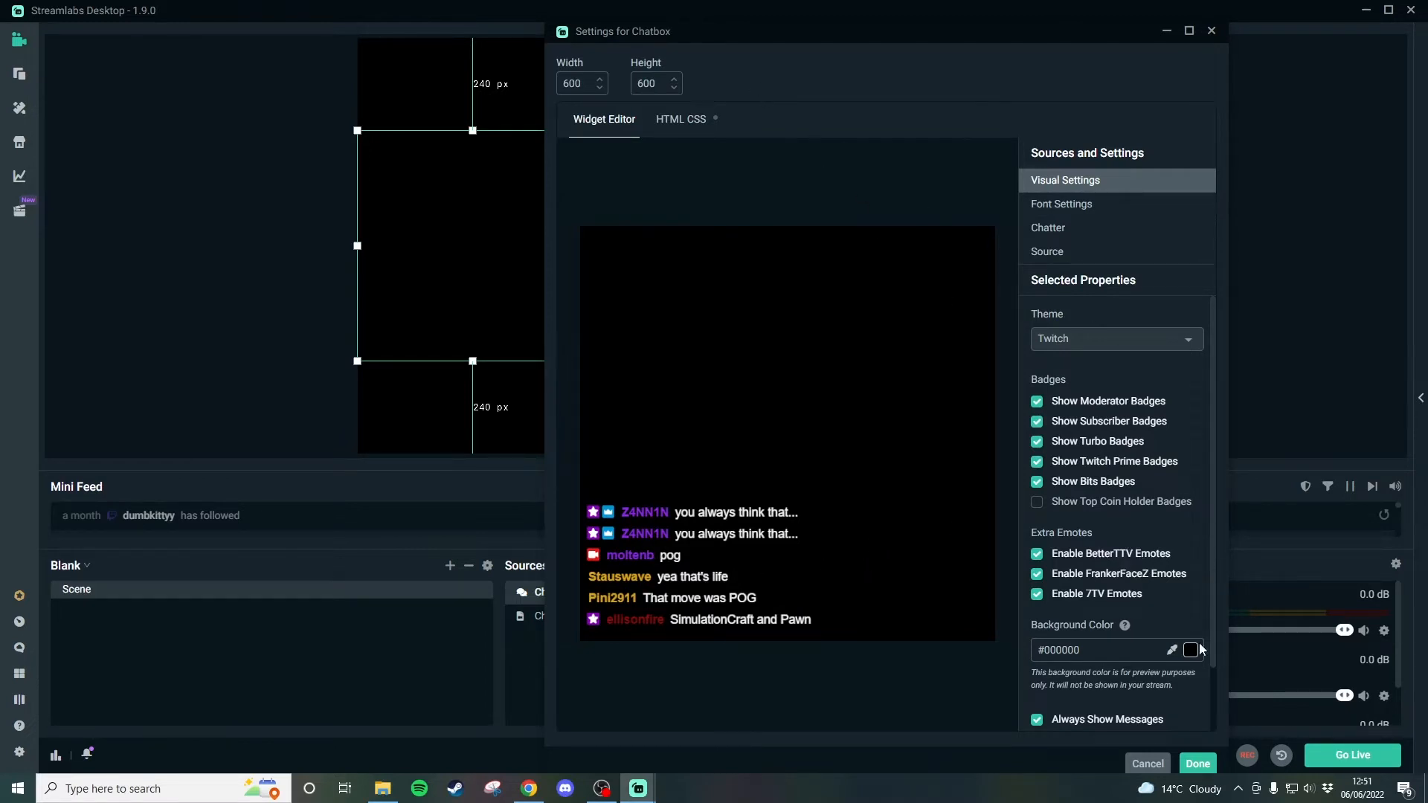
{"action": "left_click", "coordinate": [1197, 763]}
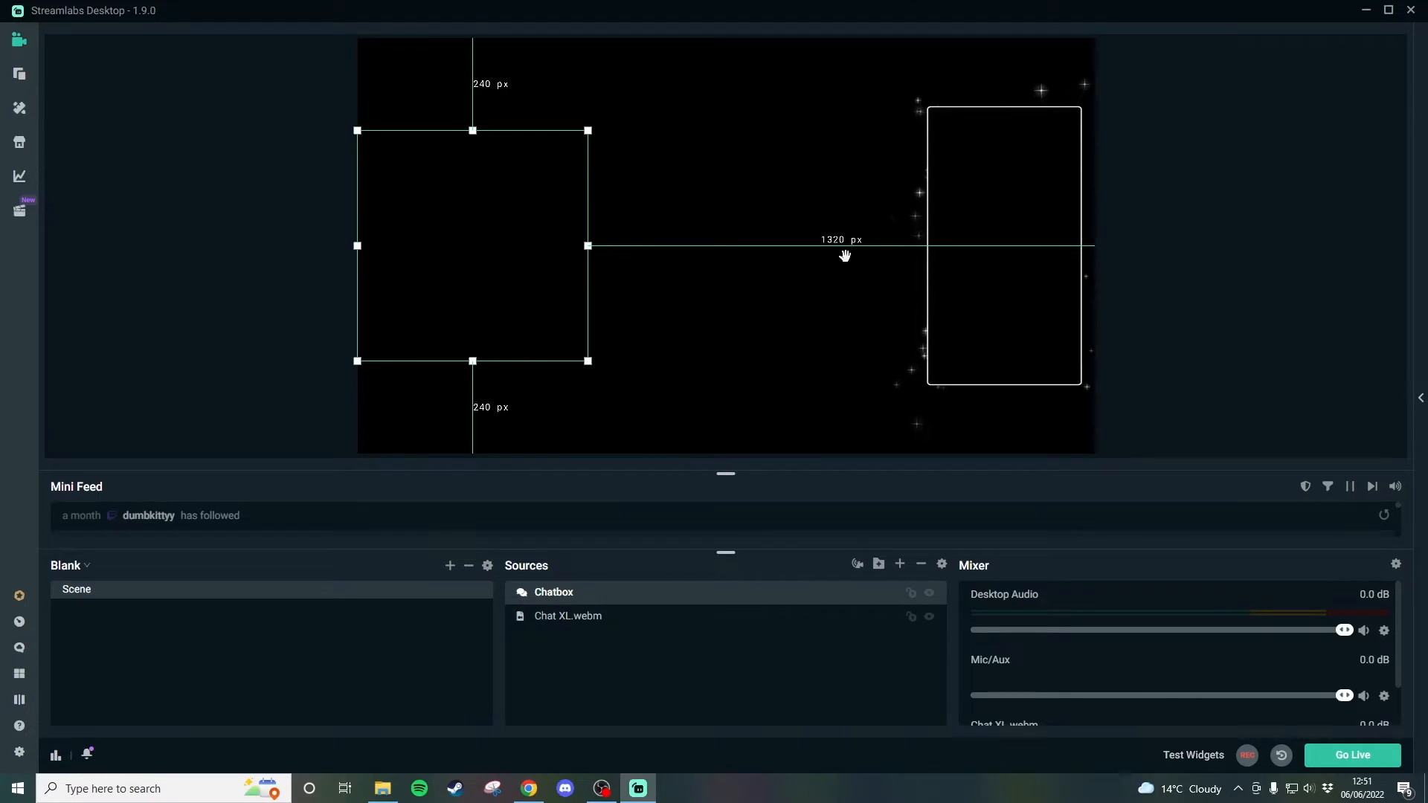
{"action": "left_click_drag", "start_coordinate": [542, 245], "coordinate": [775, 245]}
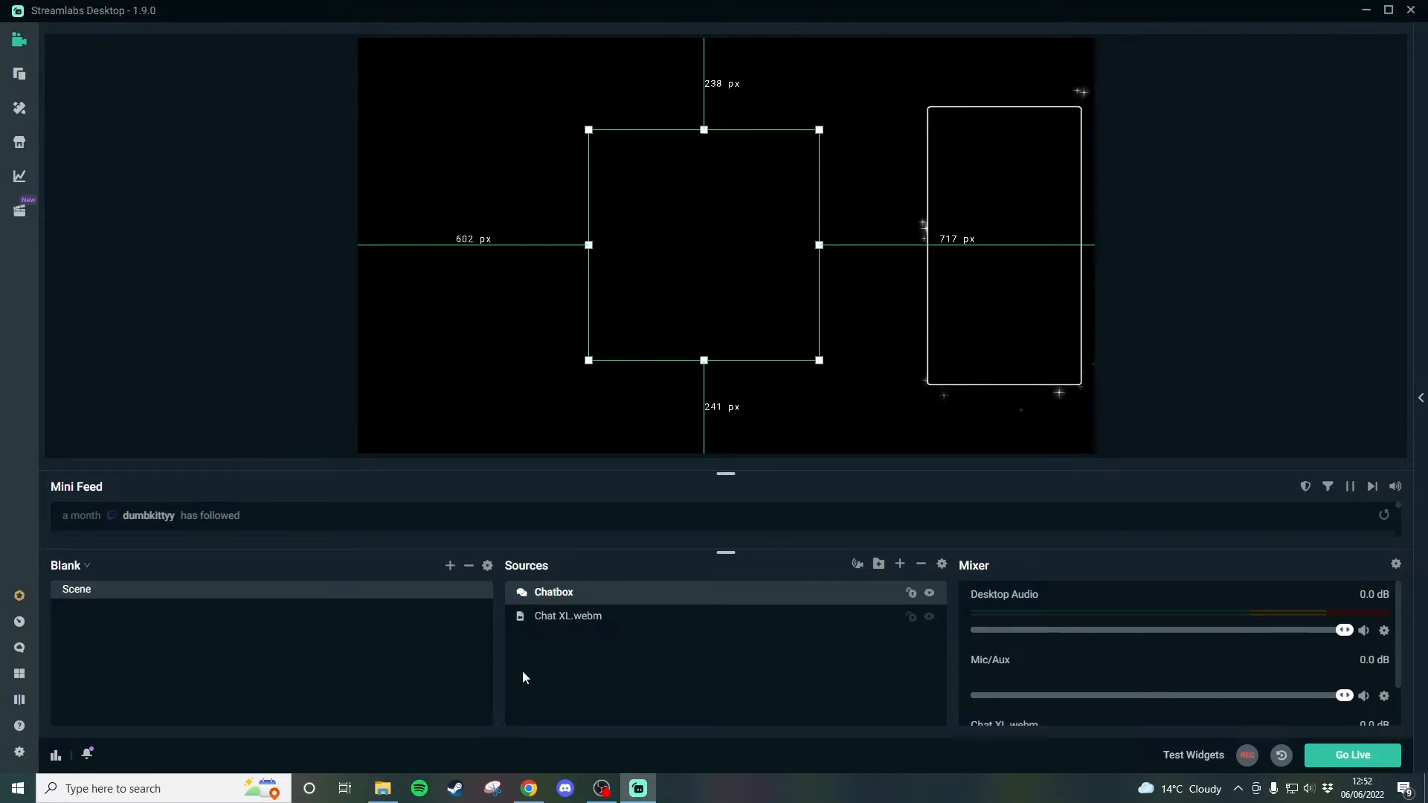
- Switch to Chrome, open the Twitch channel chat, and post several test messages
{"action": "left_click", "coordinate": [529, 788]}
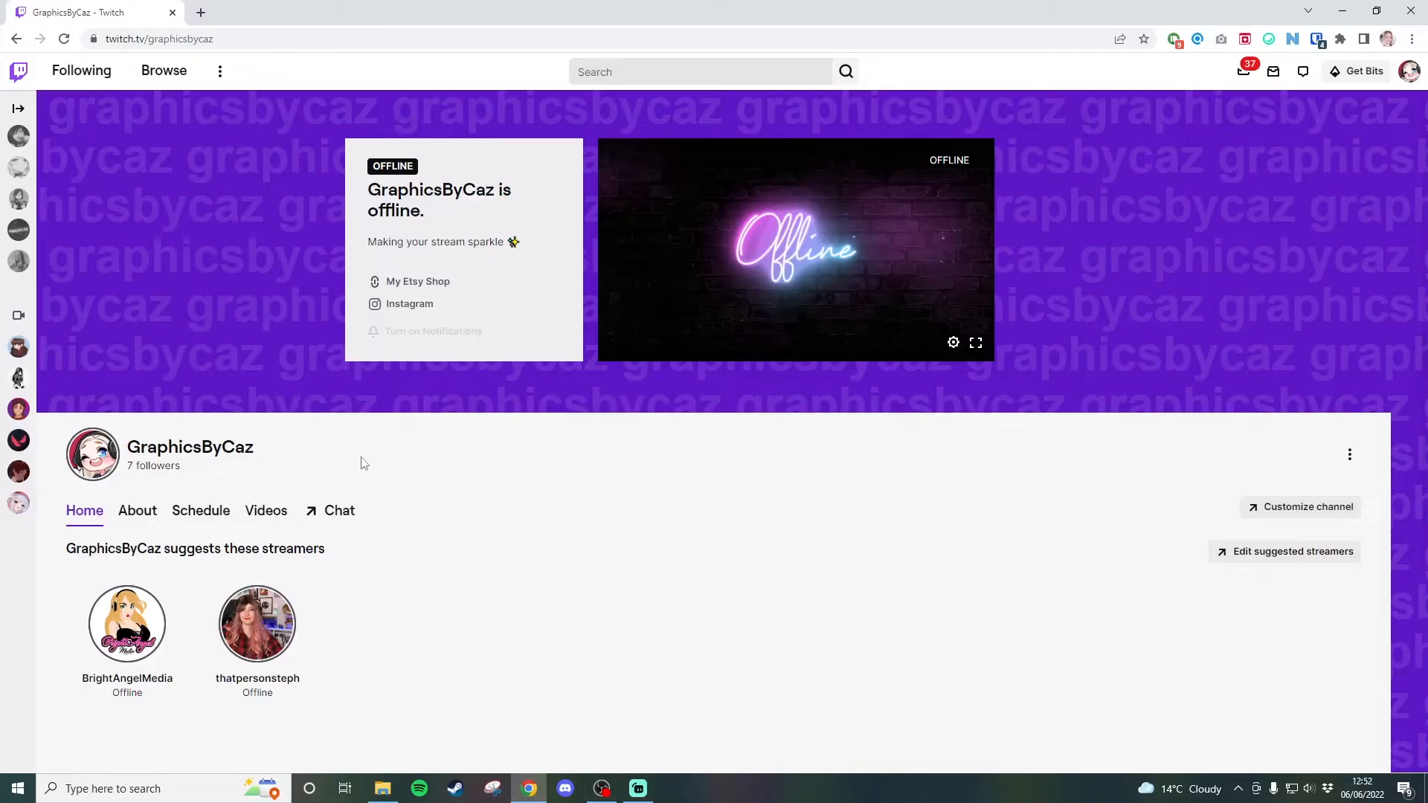
{"action": "left_click", "coordinate": [314, 521]}
{"action": "left_click", "coordinate": [1253, 718]}
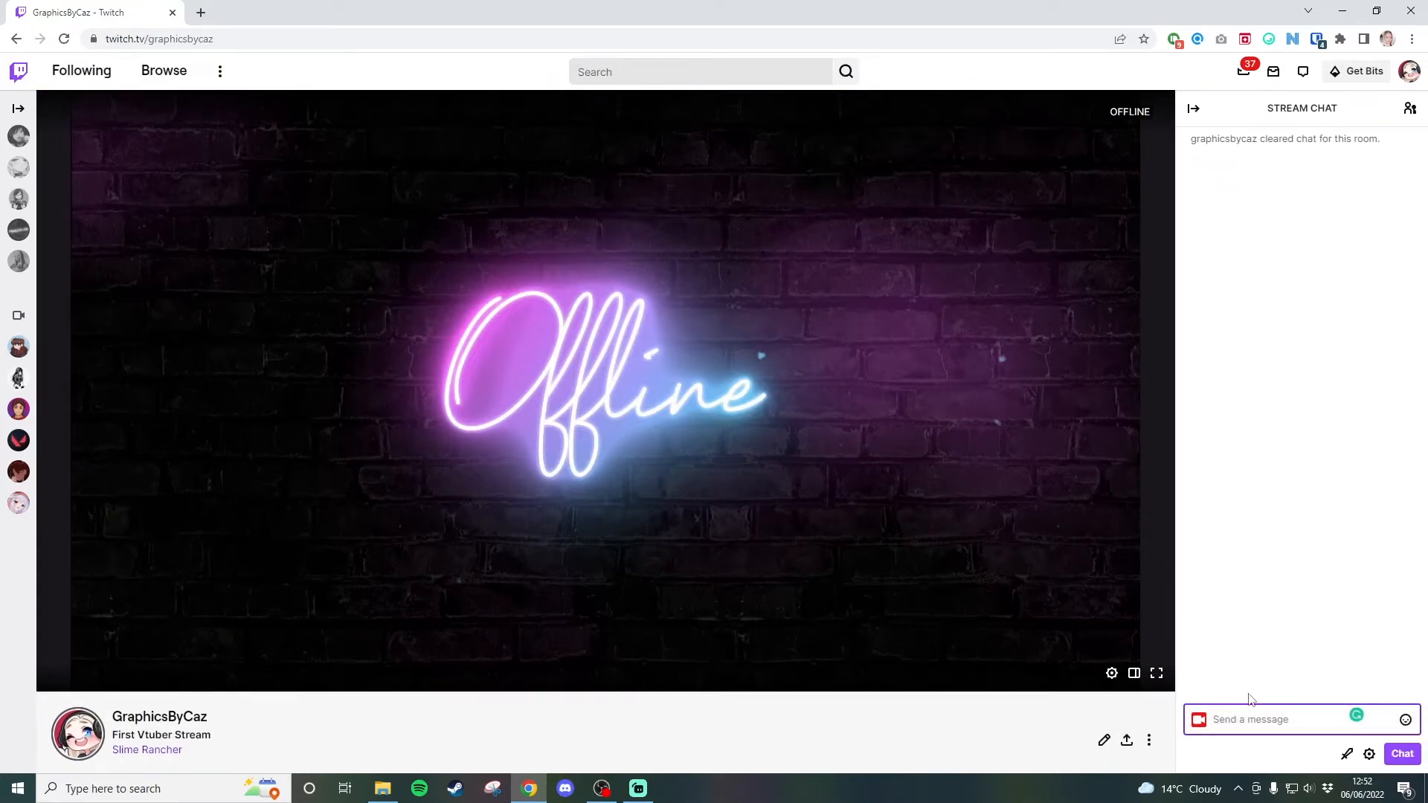
{"action": "type", "text": "sdfdddsdfsdgdsfsdfdsfsdfsdfsdfsdfsdfsdfsdfdsfdsfdsdsfss"}
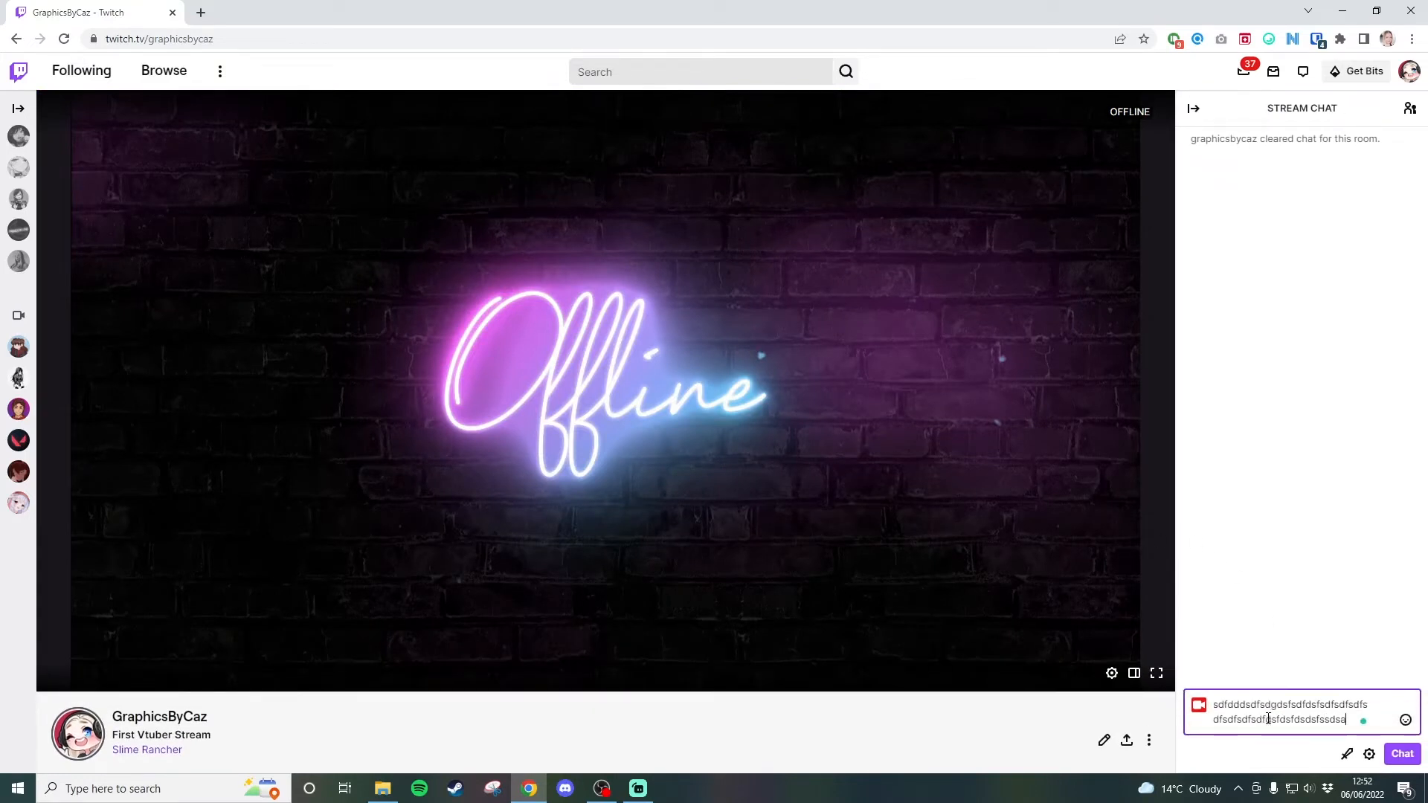
{"action": "type", "text": "dsasdfdddsdfsdgdsfsdfdsfsdfsdfsdfsdfsdfsdfsdfdsfdsdsf"}
{"action": "key", "text": "Return"}
{"action": "type", "text": "sdfdddsdfsdgdsfsdfdsfsdfsdfsdfsdfsdfsdfdsfdsfdsdsf"}
{"action": "key", "text": "Return"}
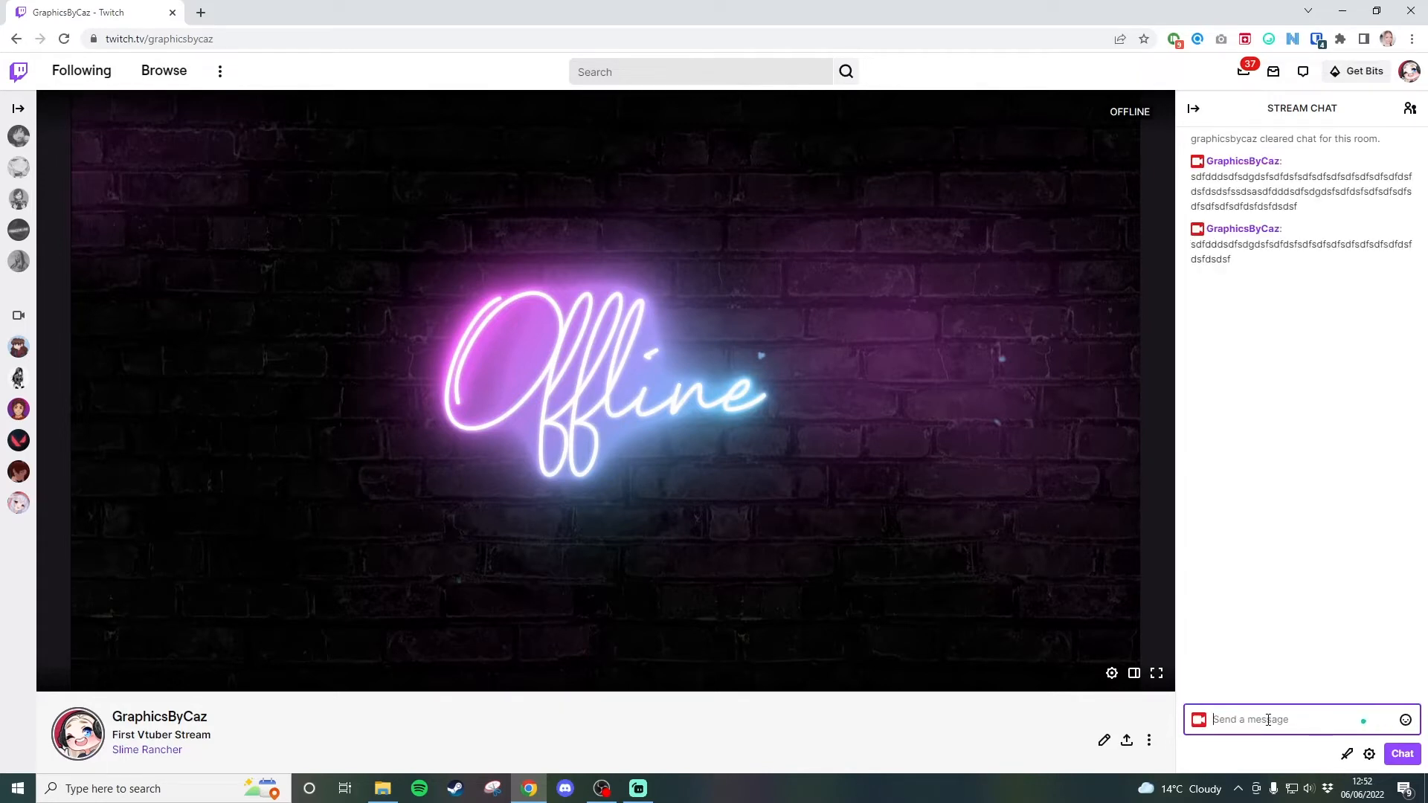
{"action": "type", "text": "sdfdddsdfsdgdsfsdfdsfsdfsdfsdfsdfsdfsdfsdfdsfdsdsfsdfdddsdfsdgdsfsdfdsfsdfsdfsdfsdfsdfsdfdsfdsfdsdsf"}
{"action": "key", "text": "Return"}
{"action": "type", "text": "sdfdddsdfsdgdsfsdfdsfsdfsdfsdfsdfsdfsdfdsfdsfdsdsf"}
{"action": "key", "text": "Return"}
{"action": "type", "text": "sdfdddsdfsdgdsfsdfdsfsdfsdfsdfsdfsdfsdfdsfdsfdsdsf"}
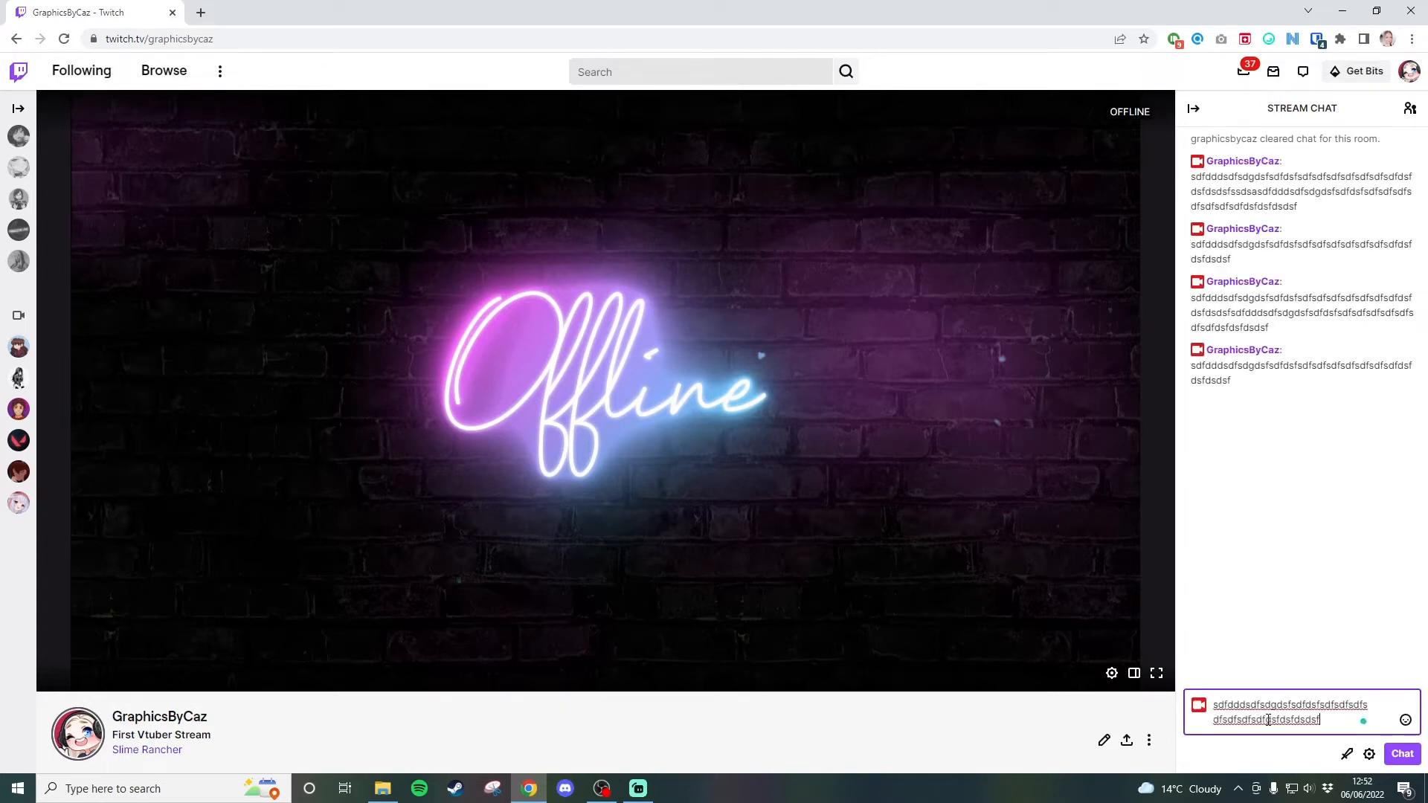
{"action": "key", "text": "Return"}
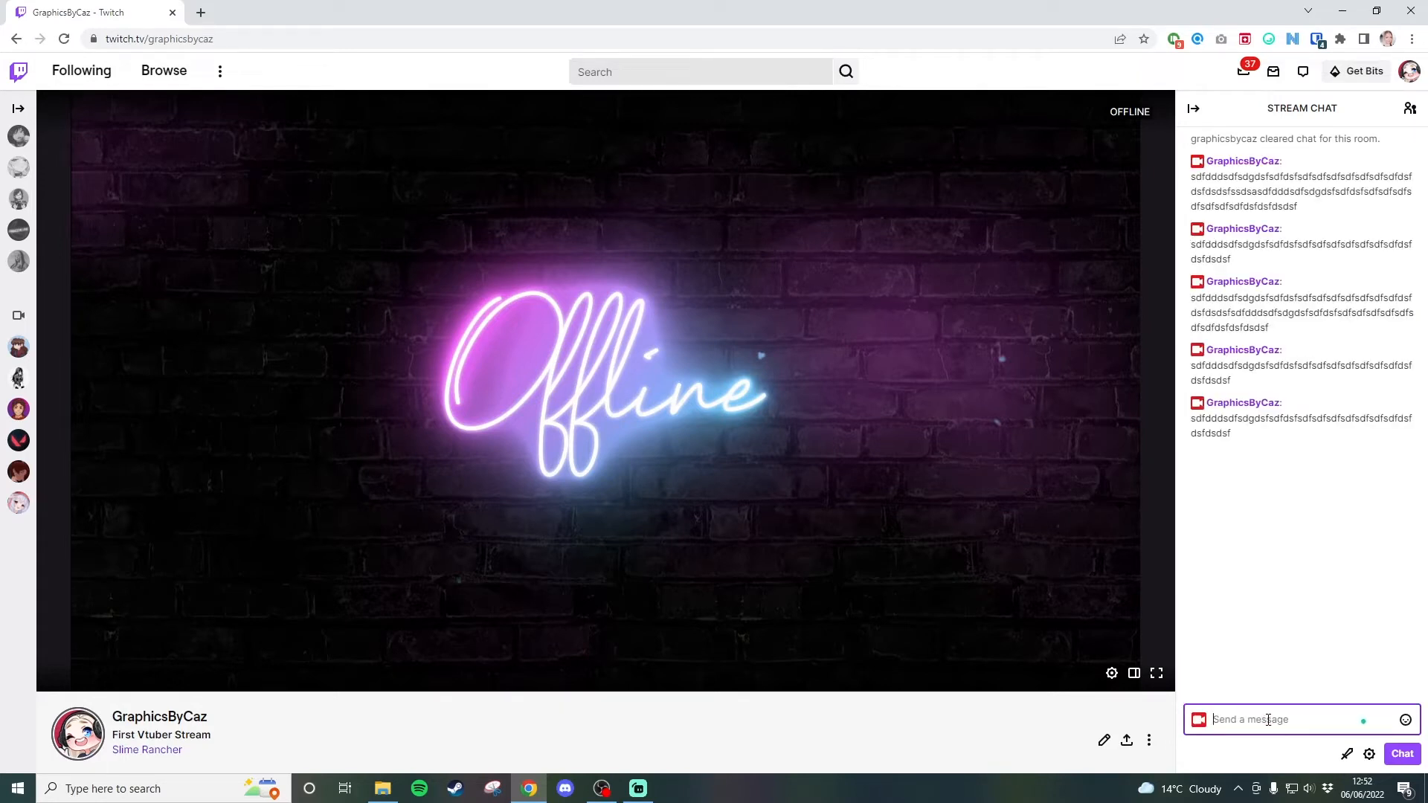
- Return to Streamlabs, move the chatbox right, and enlarge it with its right edge handle
{"action": "left_click", "coordinate": [638, 788]}
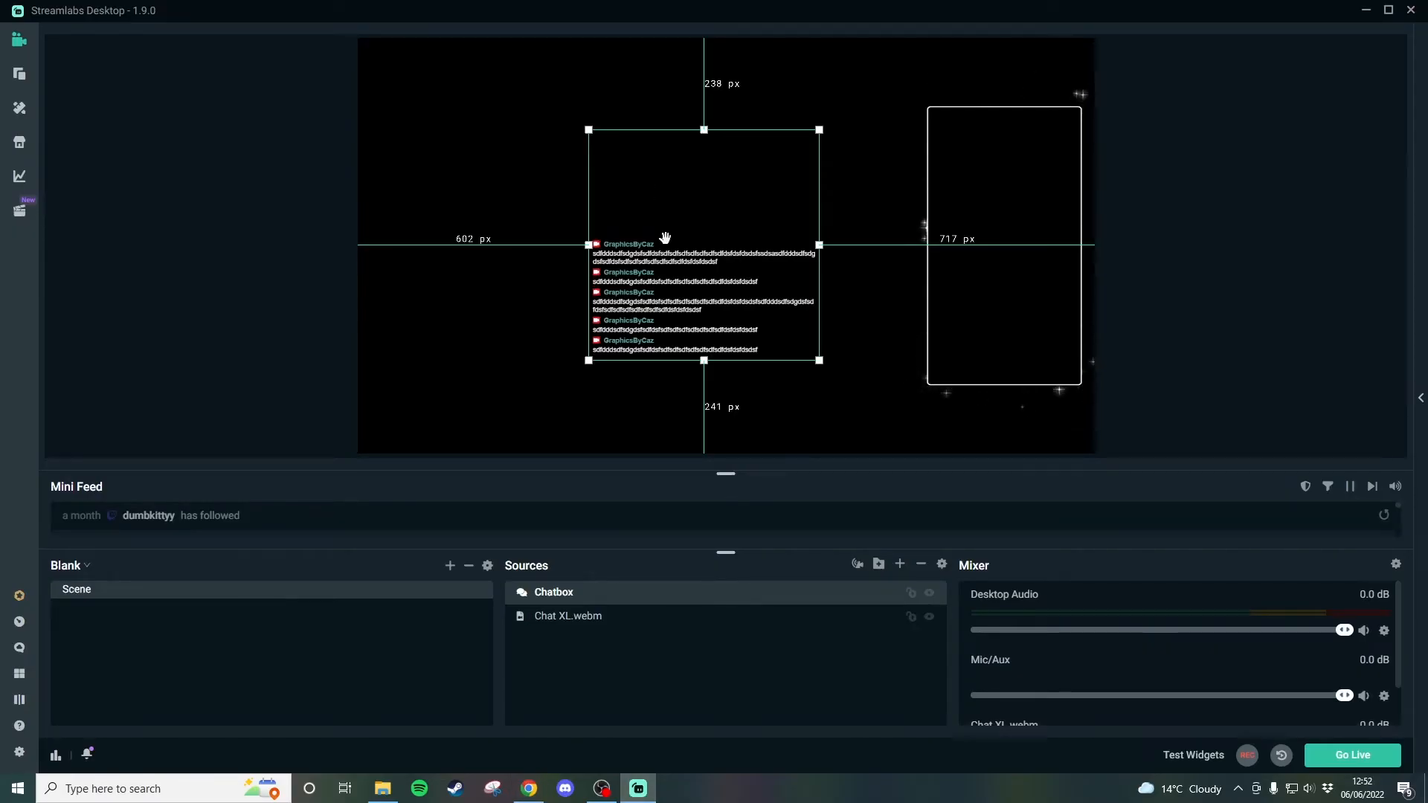
{"action": "left_click_drag", "start_coordinate": [658, 276], "coordinate": [705, 273]}
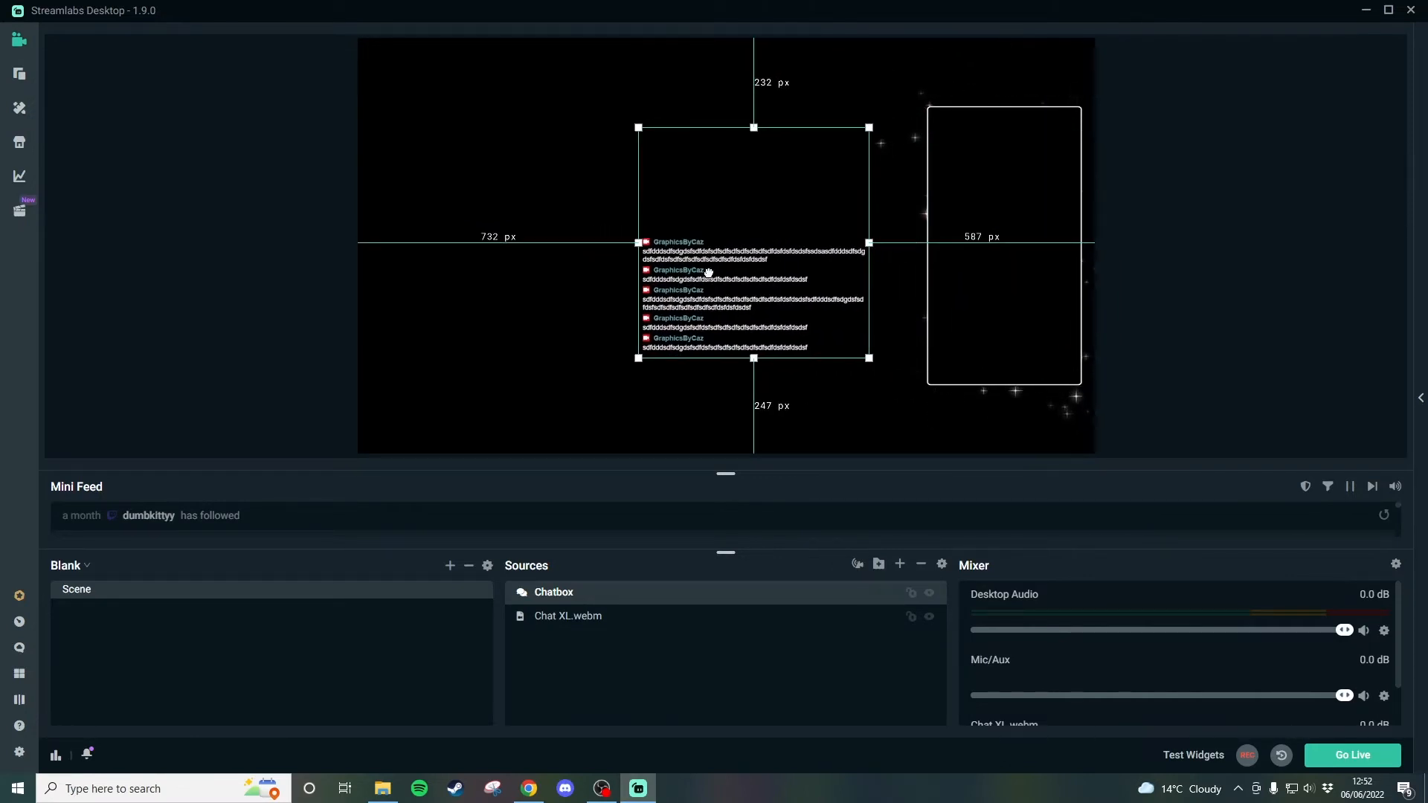
{"action": "left_click_drag", "start_coordinate": [870, 243], "coordinate": [897, 274]}
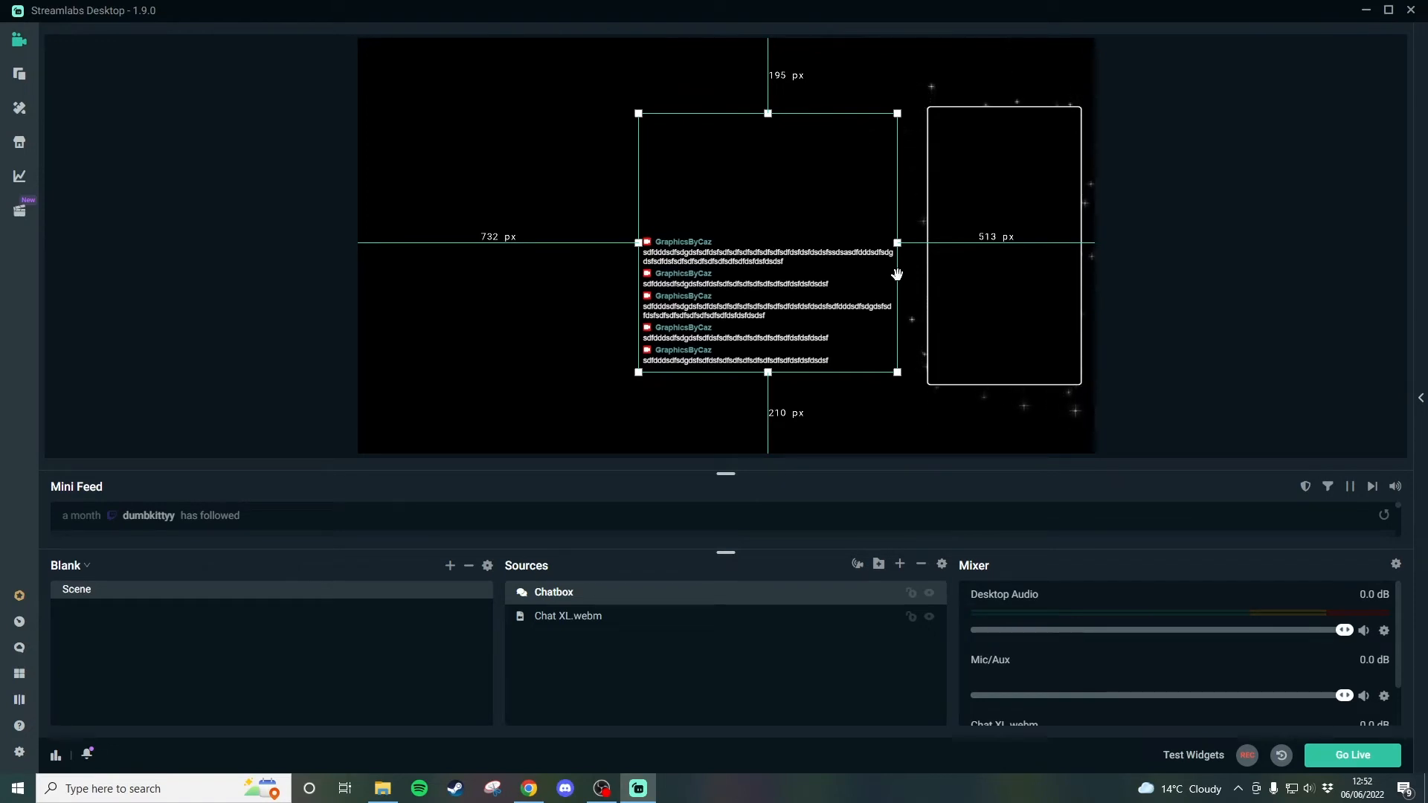
{"action": "left_click_drag", "start_coordinate": [896, 244], "coordinate": [738, 260]}
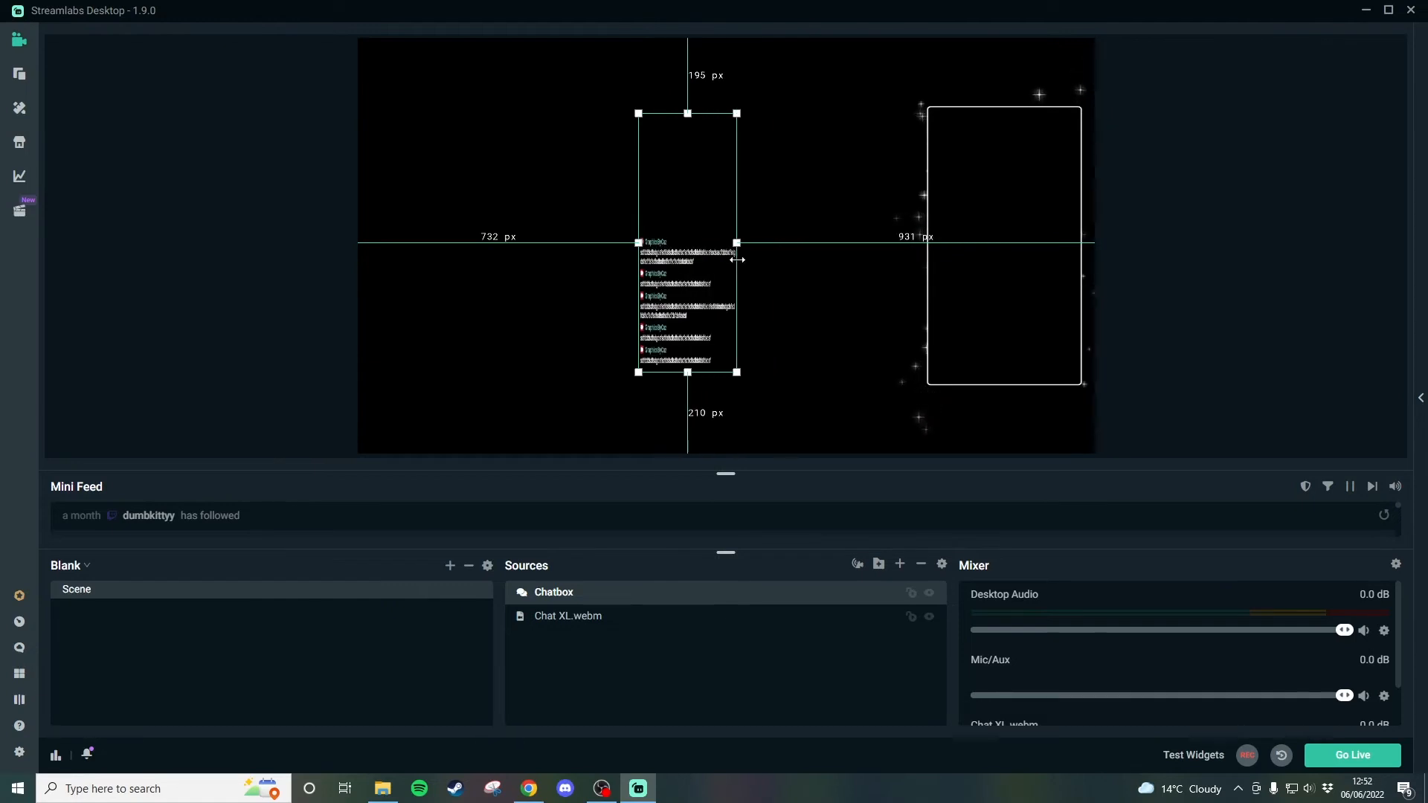
{"action": "key", "text": "ctrl+z"}
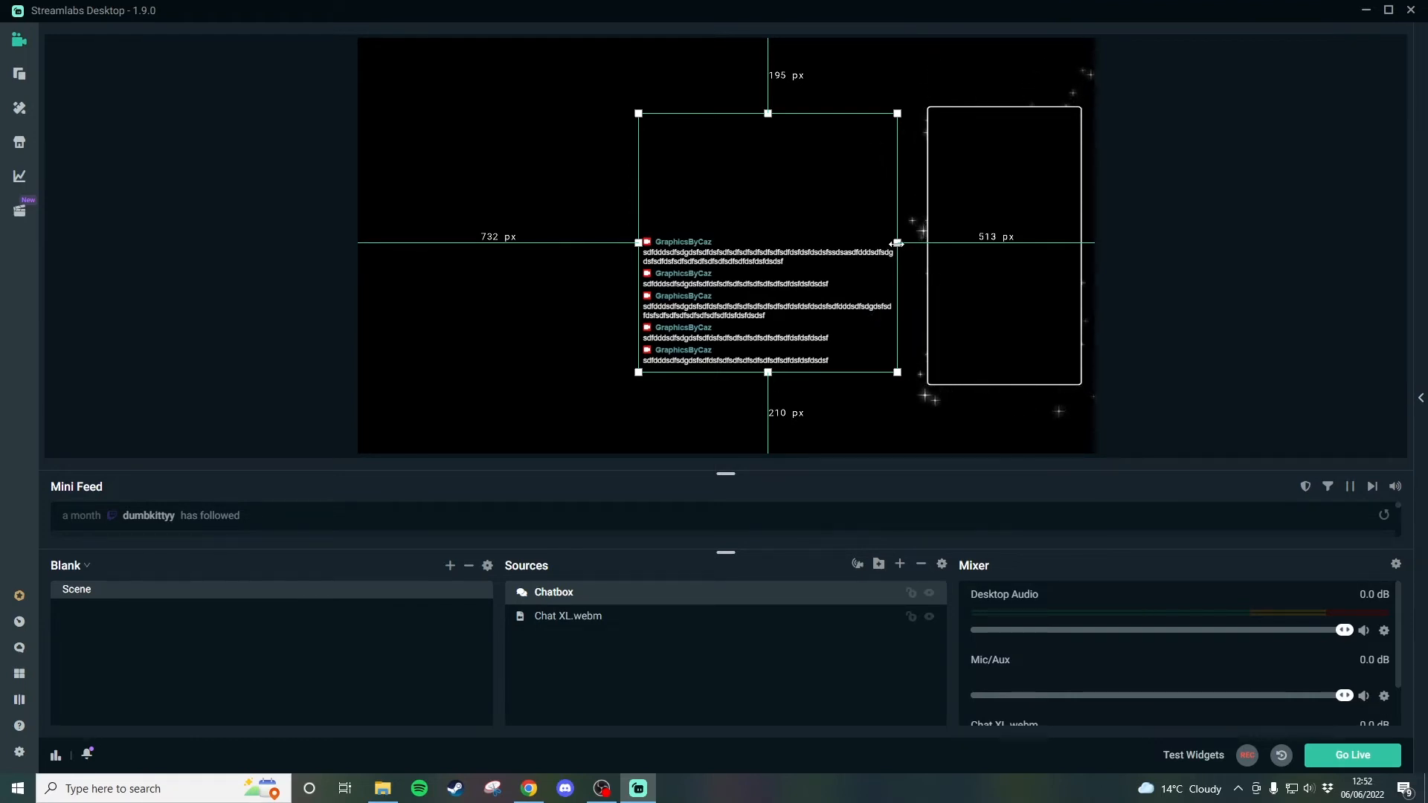
{"action": "left_click_drag", "start_coordinate": [896, 243], "coordinate": [902, 317]}
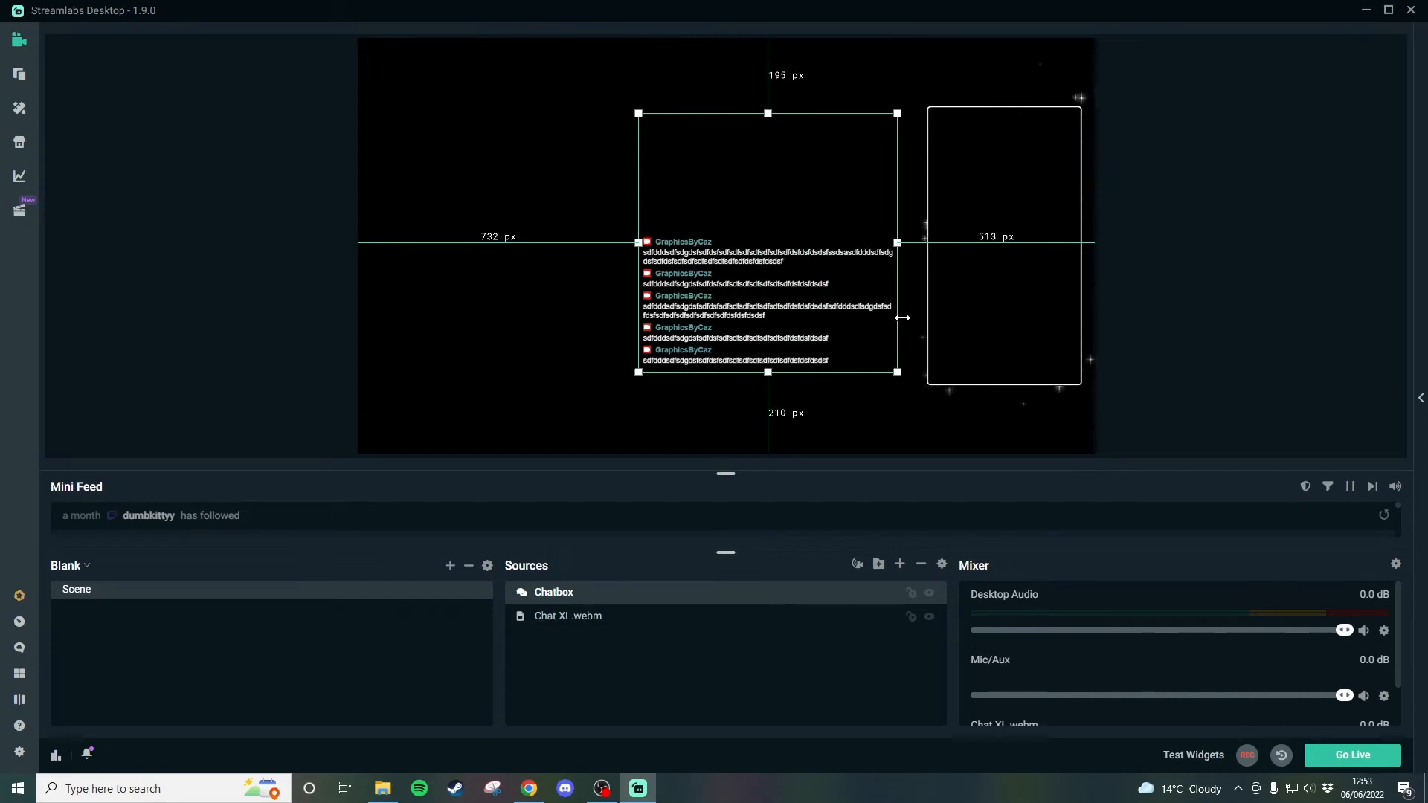
- Move the chatbox over the chat frame and set the chatbox widget height to 700
{"action": "left_click_drag", "start_coordinate": [742, 342], "coordinate": [924, 347]}
{"action": "double_click", "coordinate": [609, 599]}
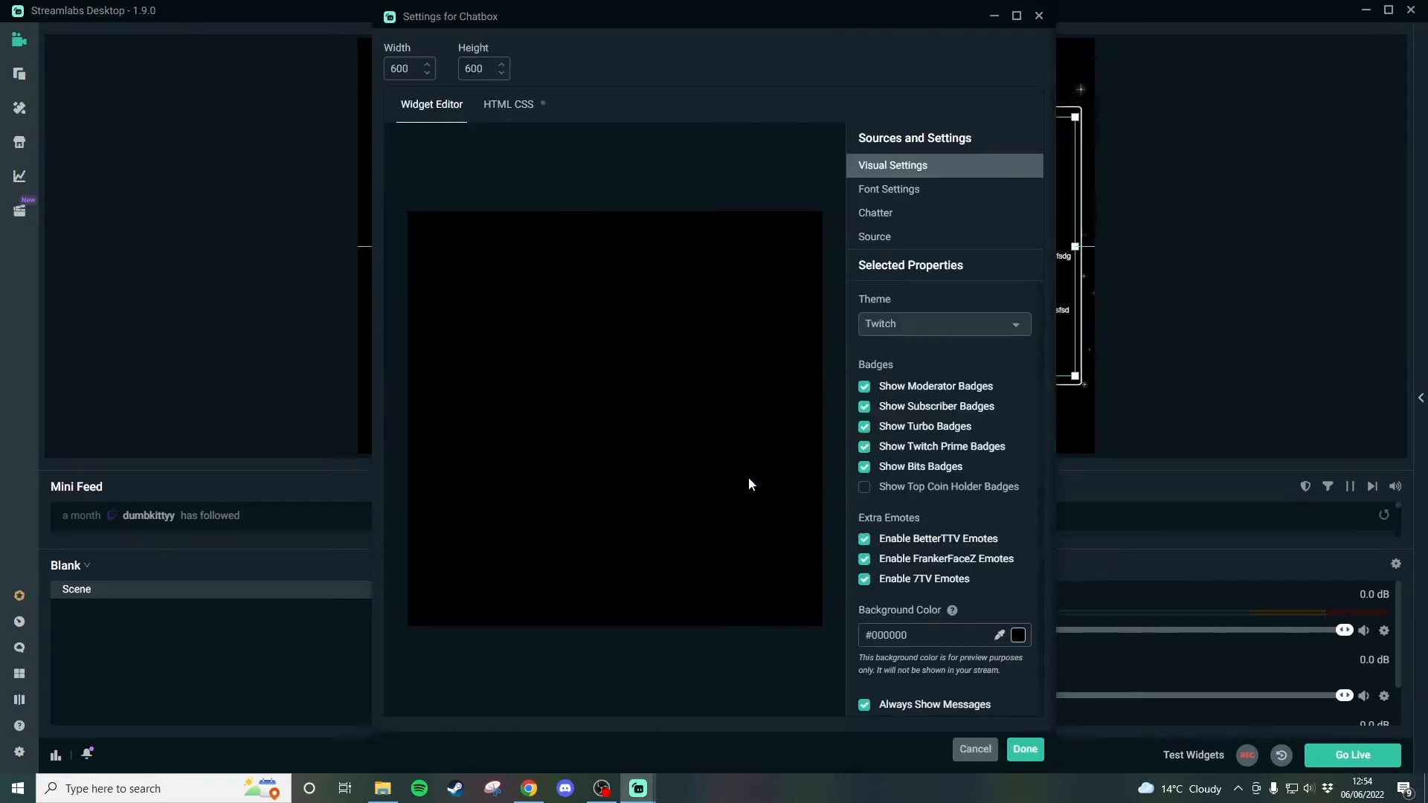
{"action": "left_click_drag", "start_coordinate": [730, 19], "coordinate": [395, 29]}
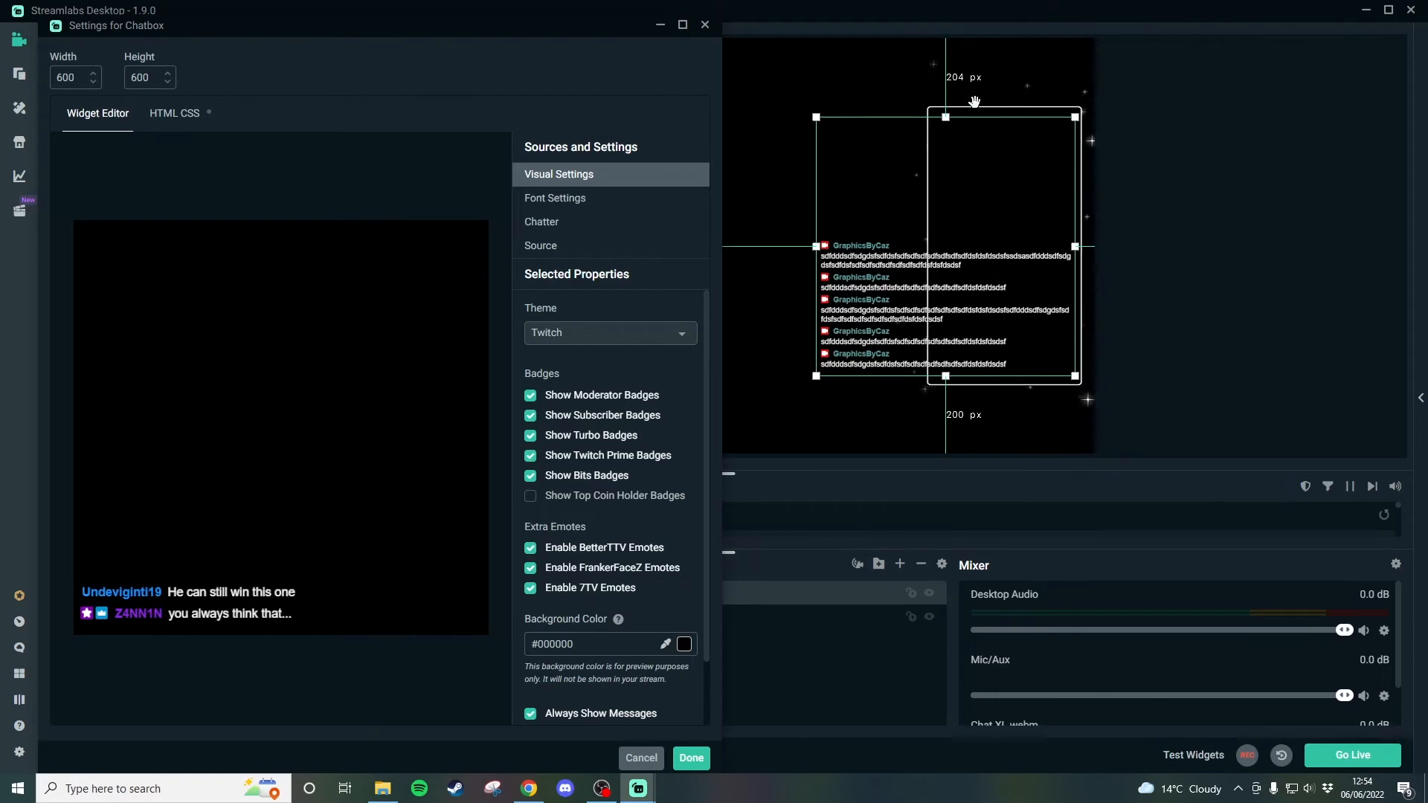
{"action": "left_click", "coordinate": [132, 77]}
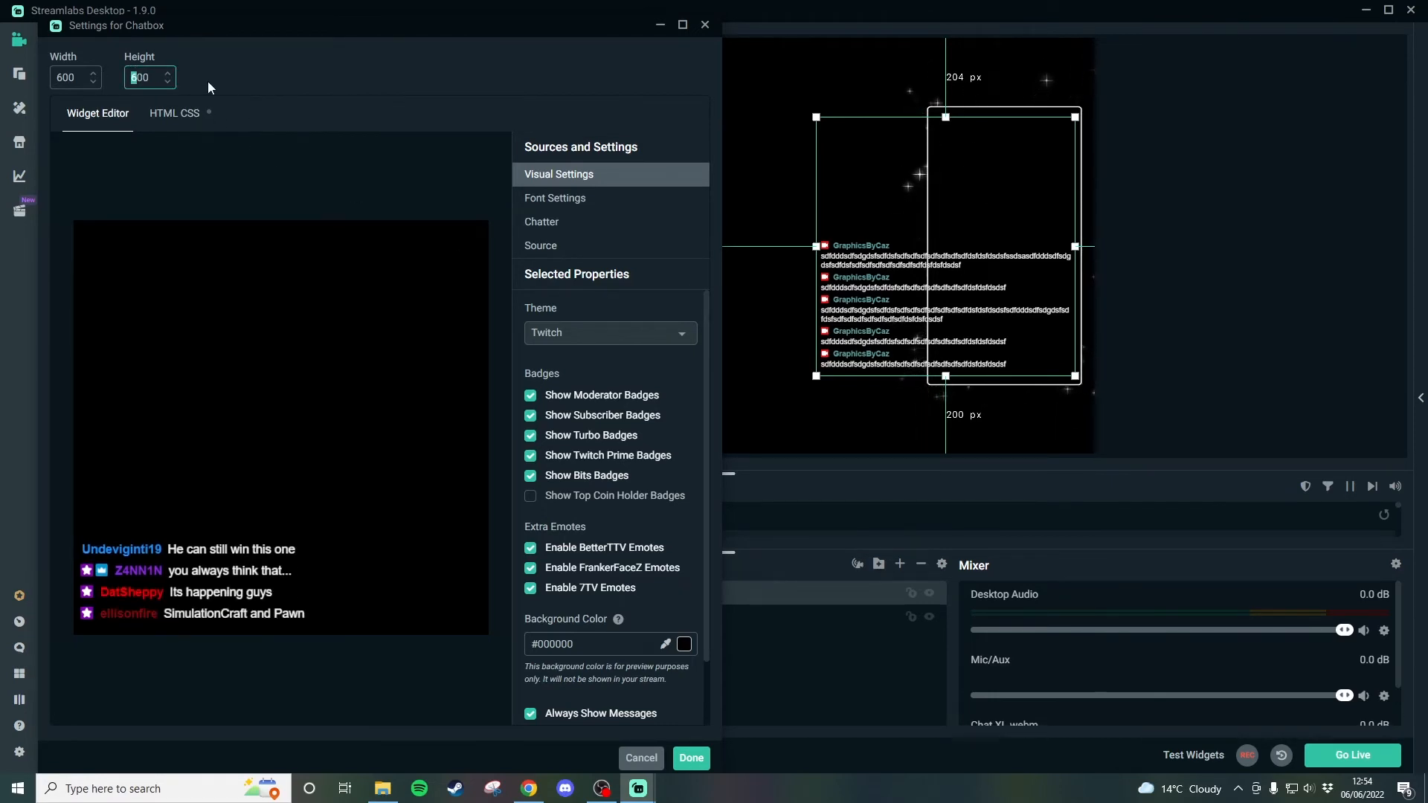
{"action": "type", "text": "7"}
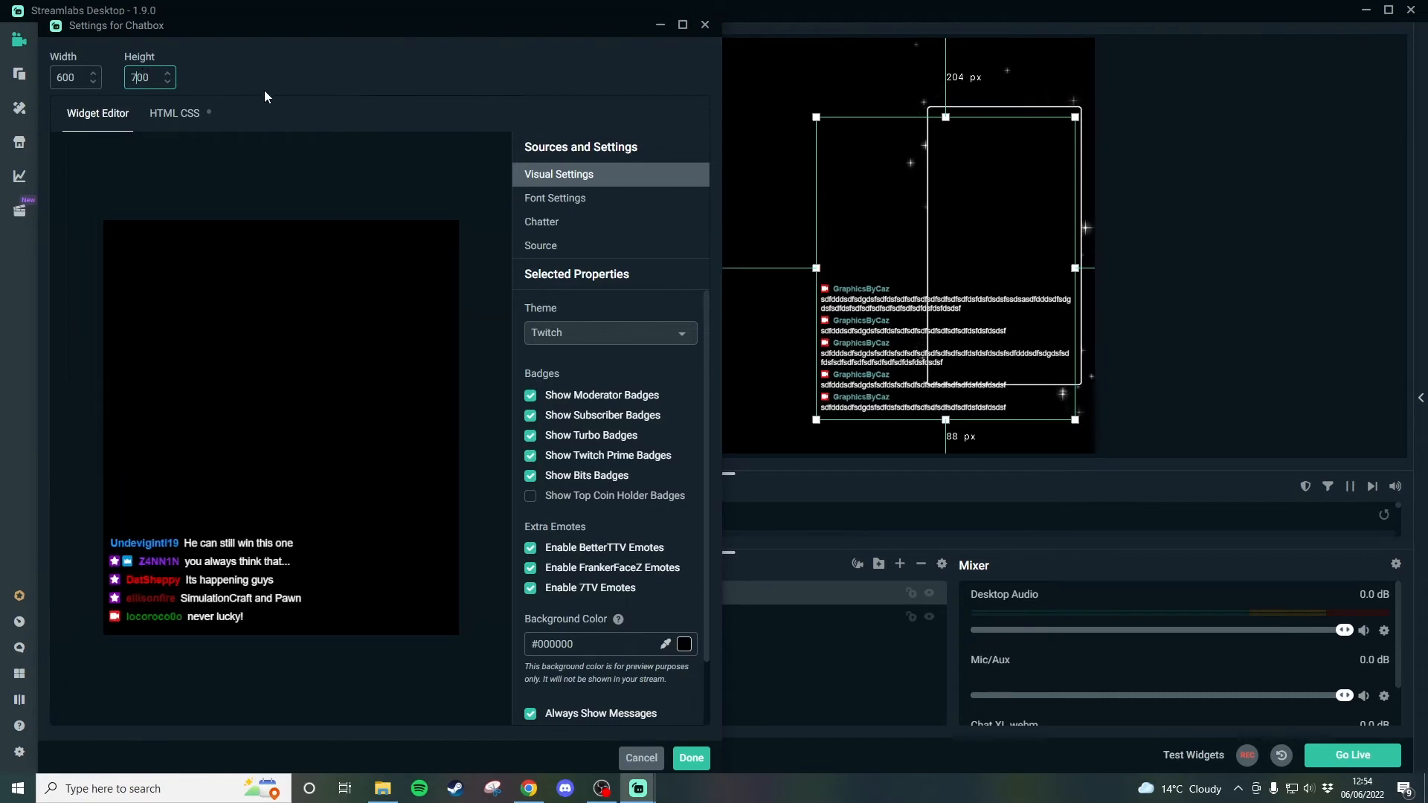
- Reposition the chatbox inside the frame and change the chatbox widget height to 640
{"action": "left_click_drag", "start_coordinate": [933, 347], "coordinate": [937, 334]}
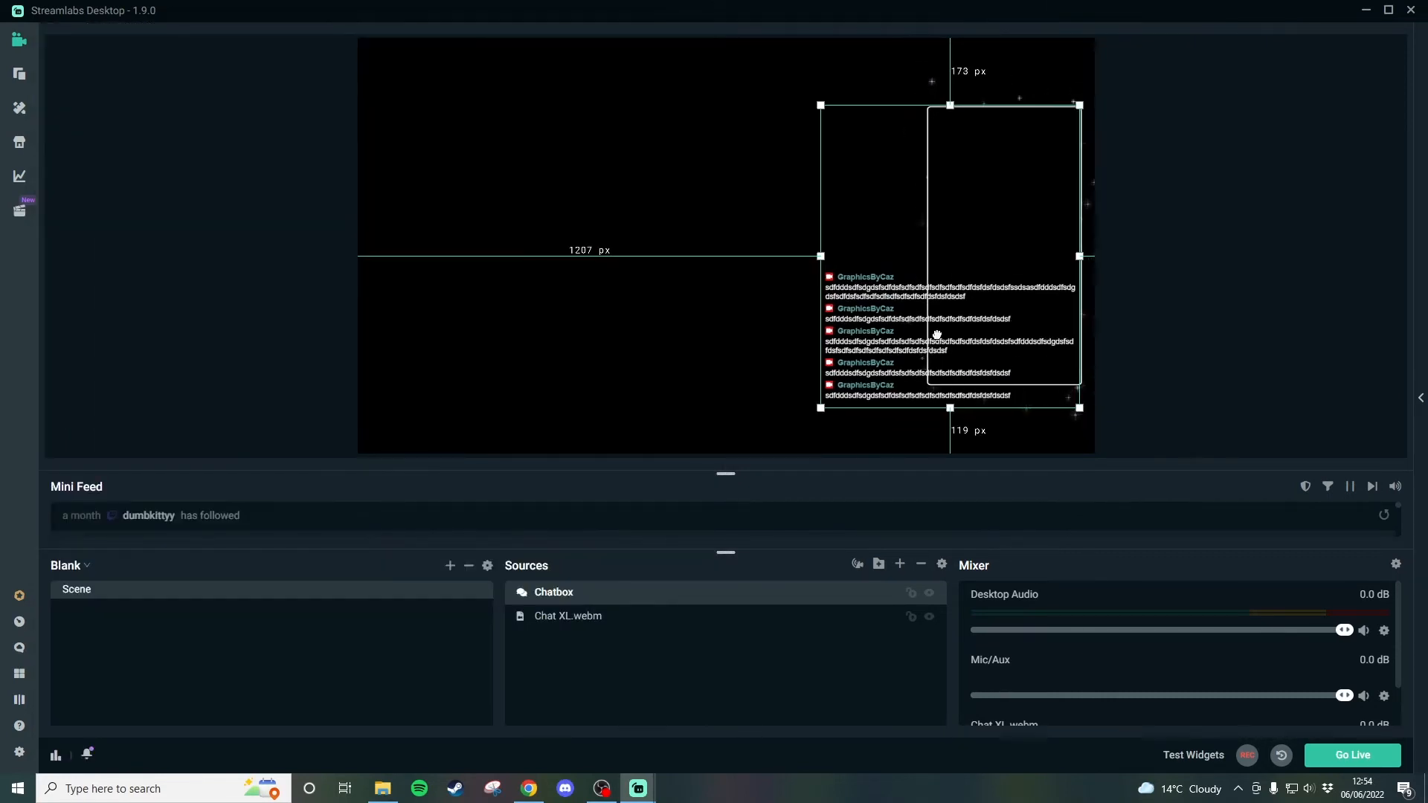
{"action": "double_click", "coordinate": [622, 603]}
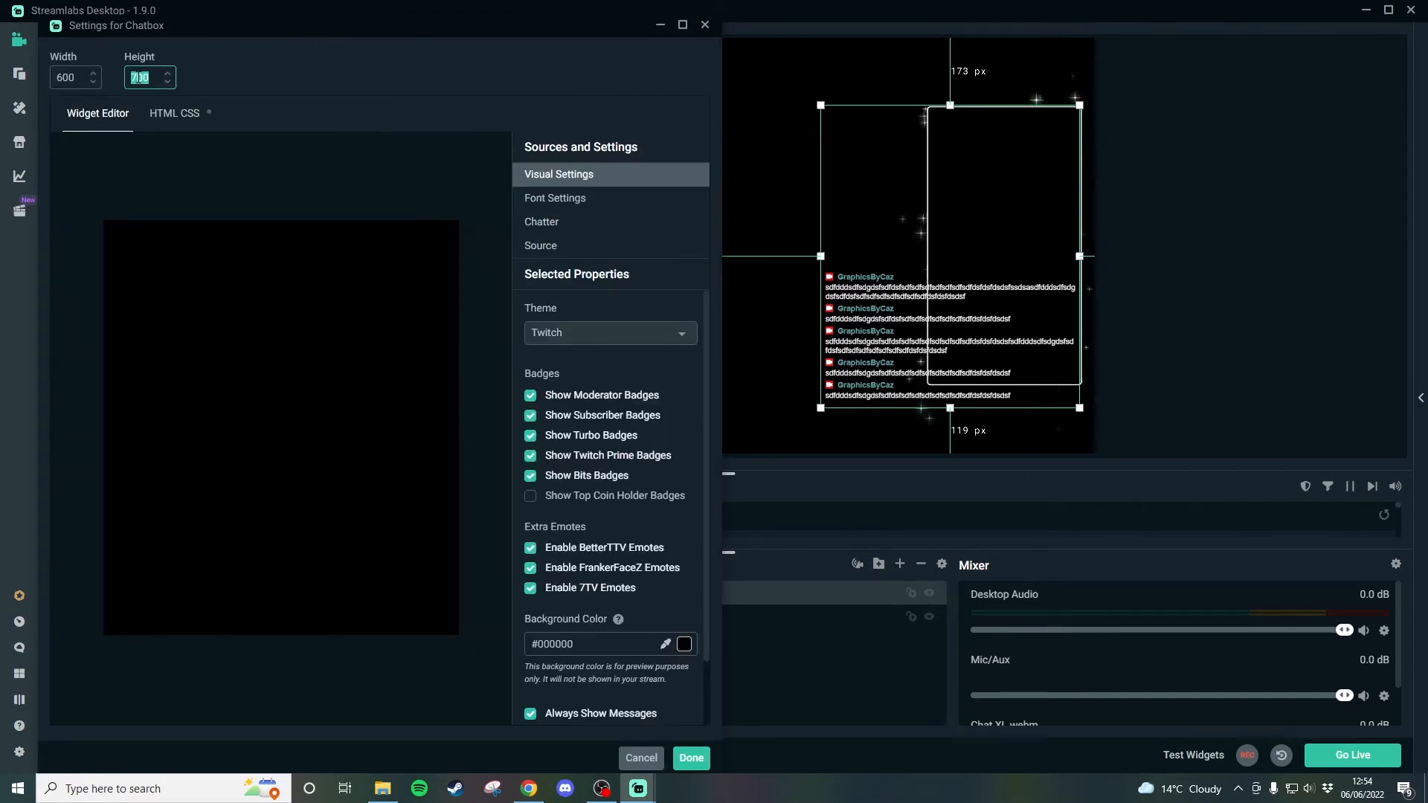
{"action": "type", "text": "650"}
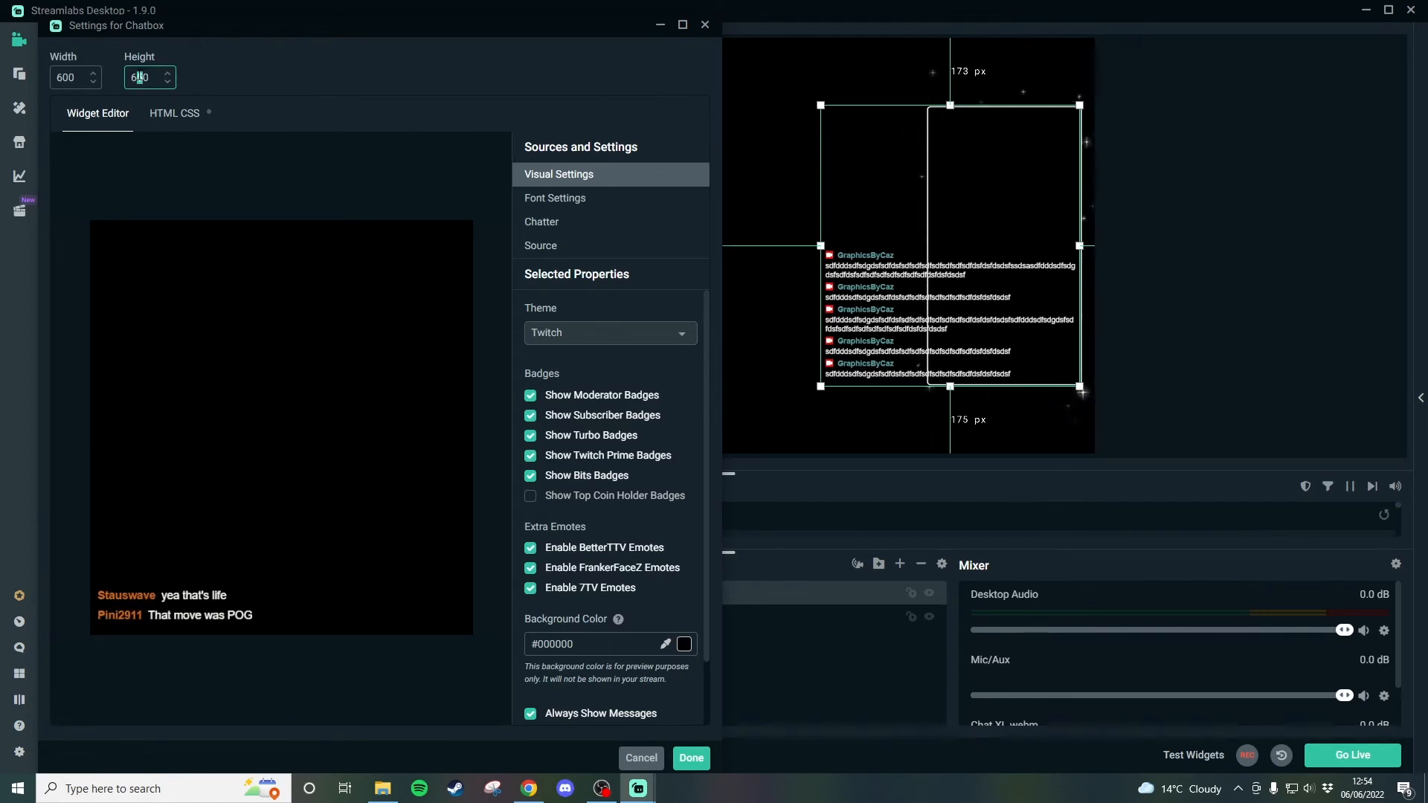
{"action": "type", "text": "4"}
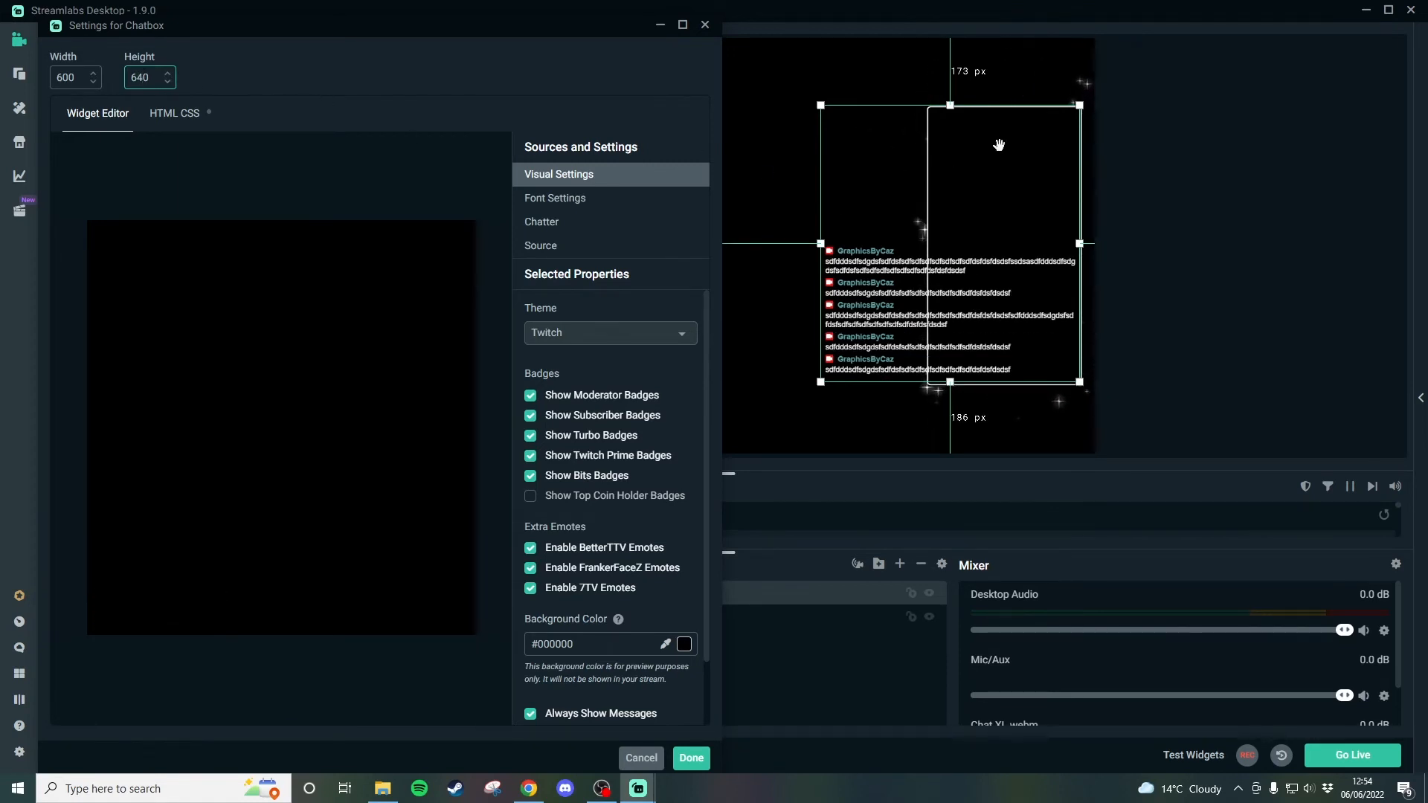
{"action": "left_click_drag", "start_coordinate": [962, 223], "coordinate": [963, 227]}
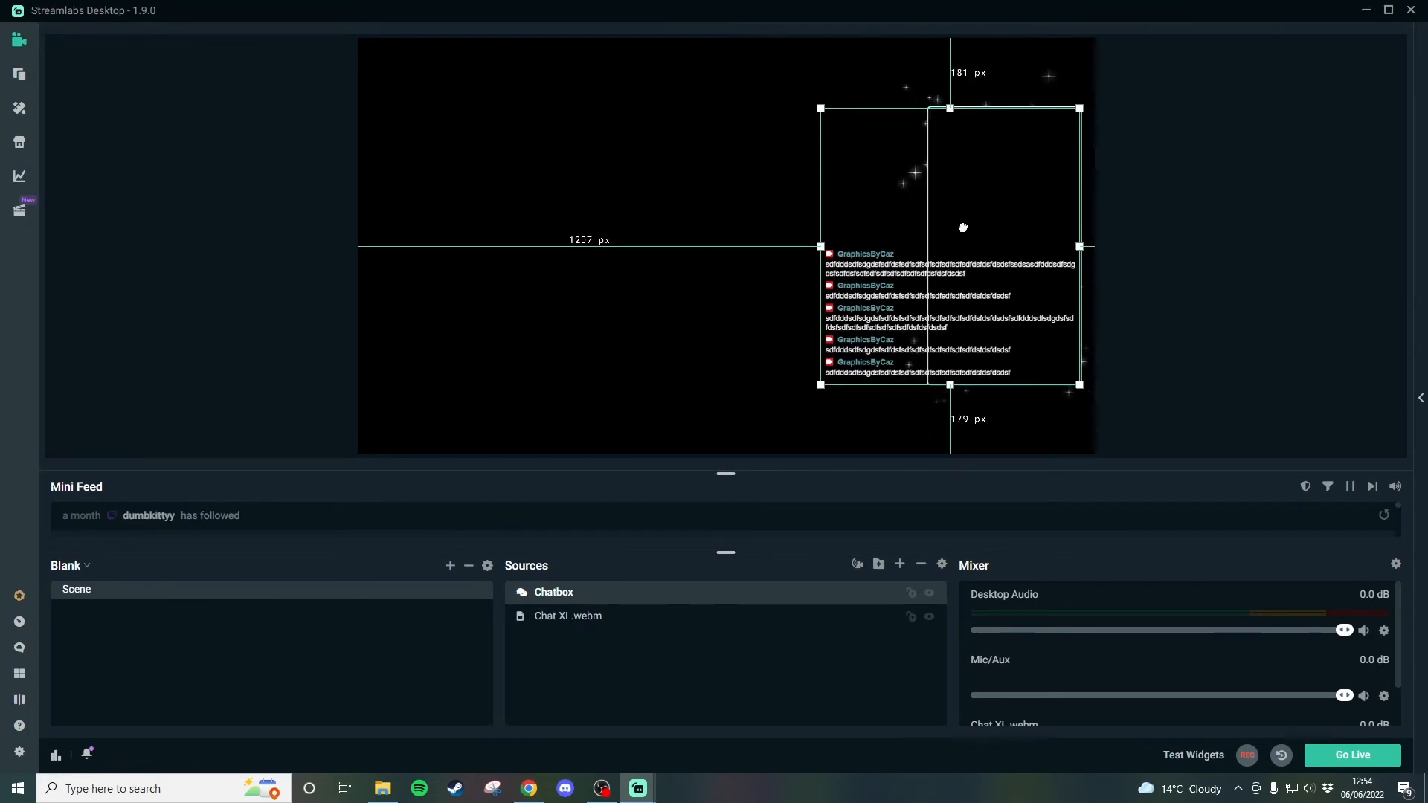
- Set the chatbox widget width to 300 and move the chatbox right into the chat frame
{"action": "double_click", "coordinate": [637, 591]}
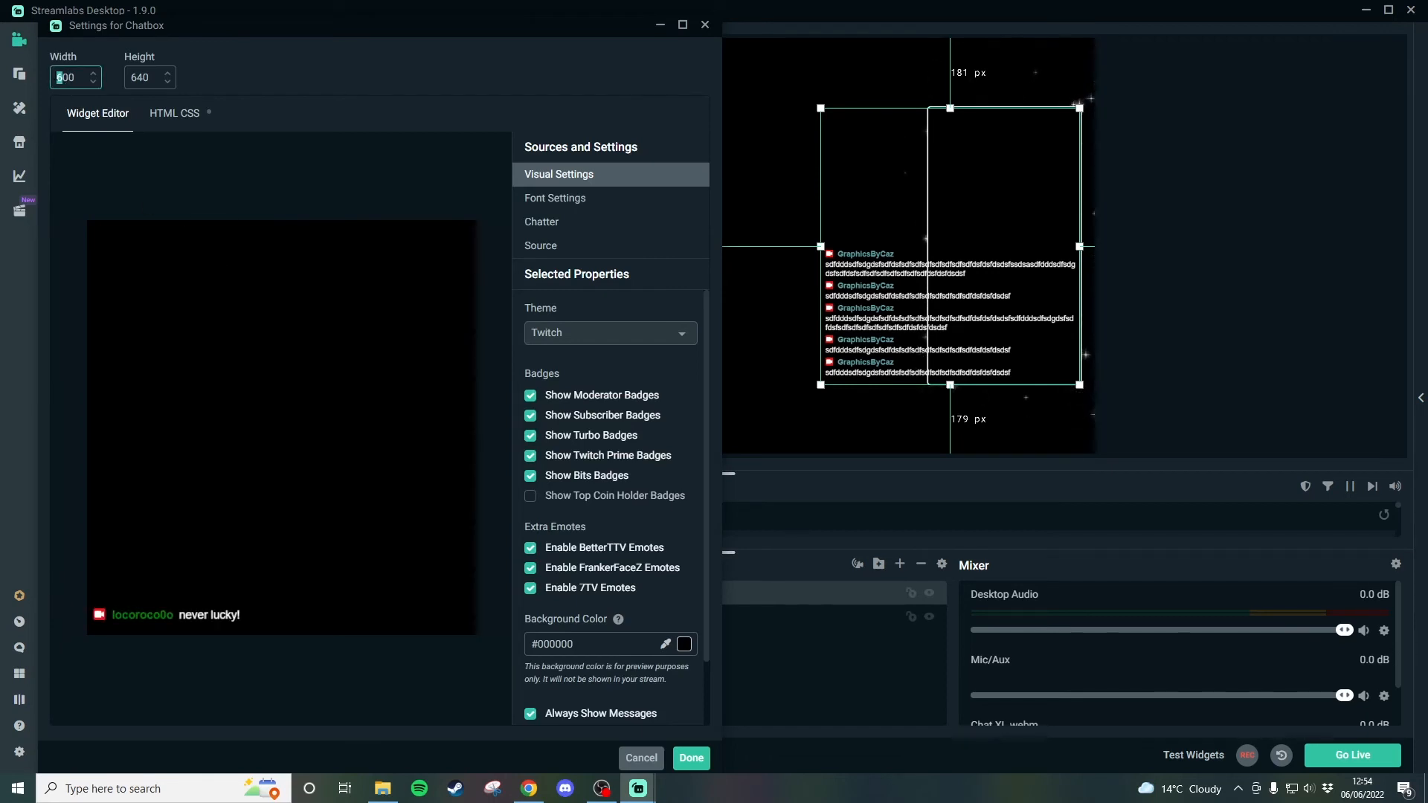
{"action": "type", "text": "3"}
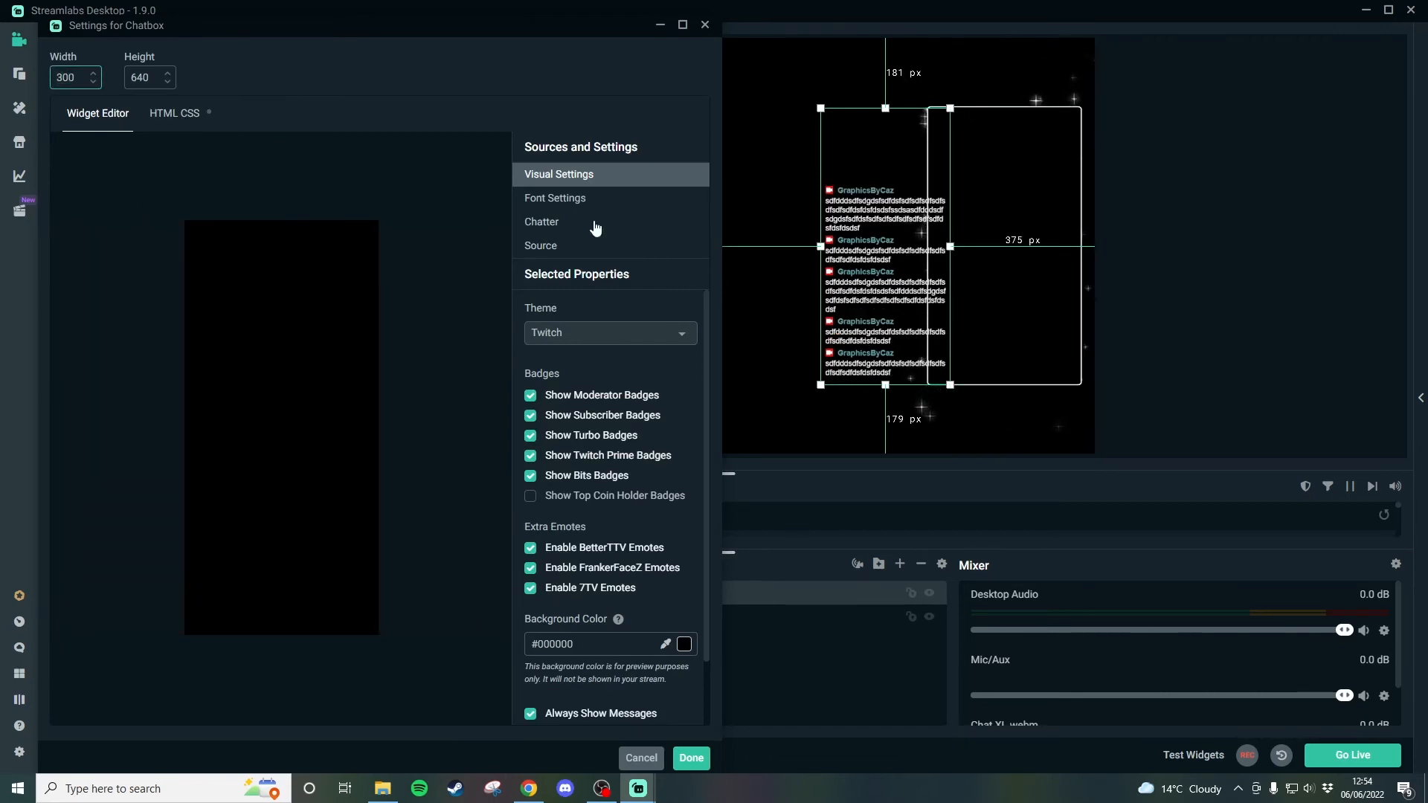
{"action": "left_click_drag", "start_coordinate": [870, 249], "coordinate": [989, 258]}
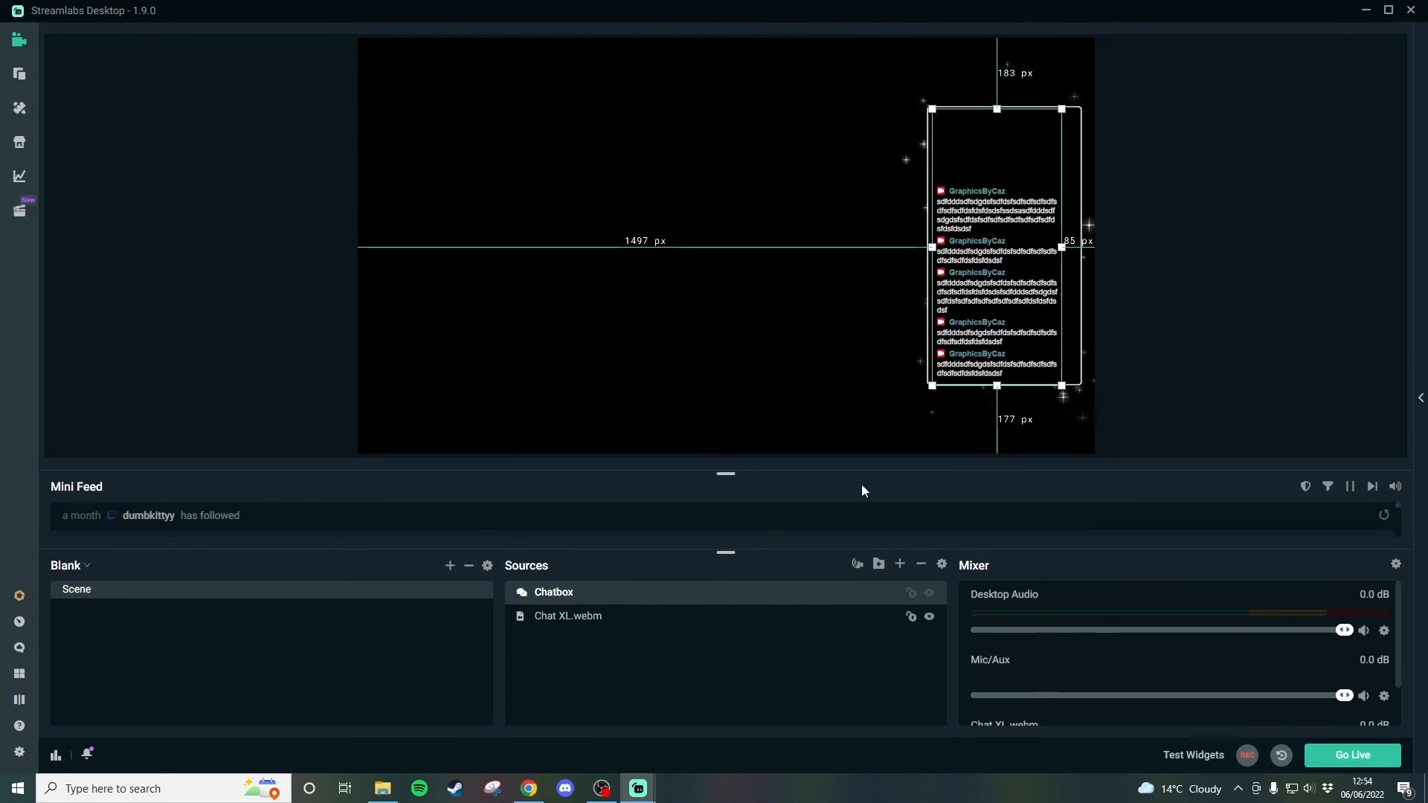
- Change the chatbox widget width to 340 and save the widget settings
{"action": "double_click", "coordinate": [630, 597]}
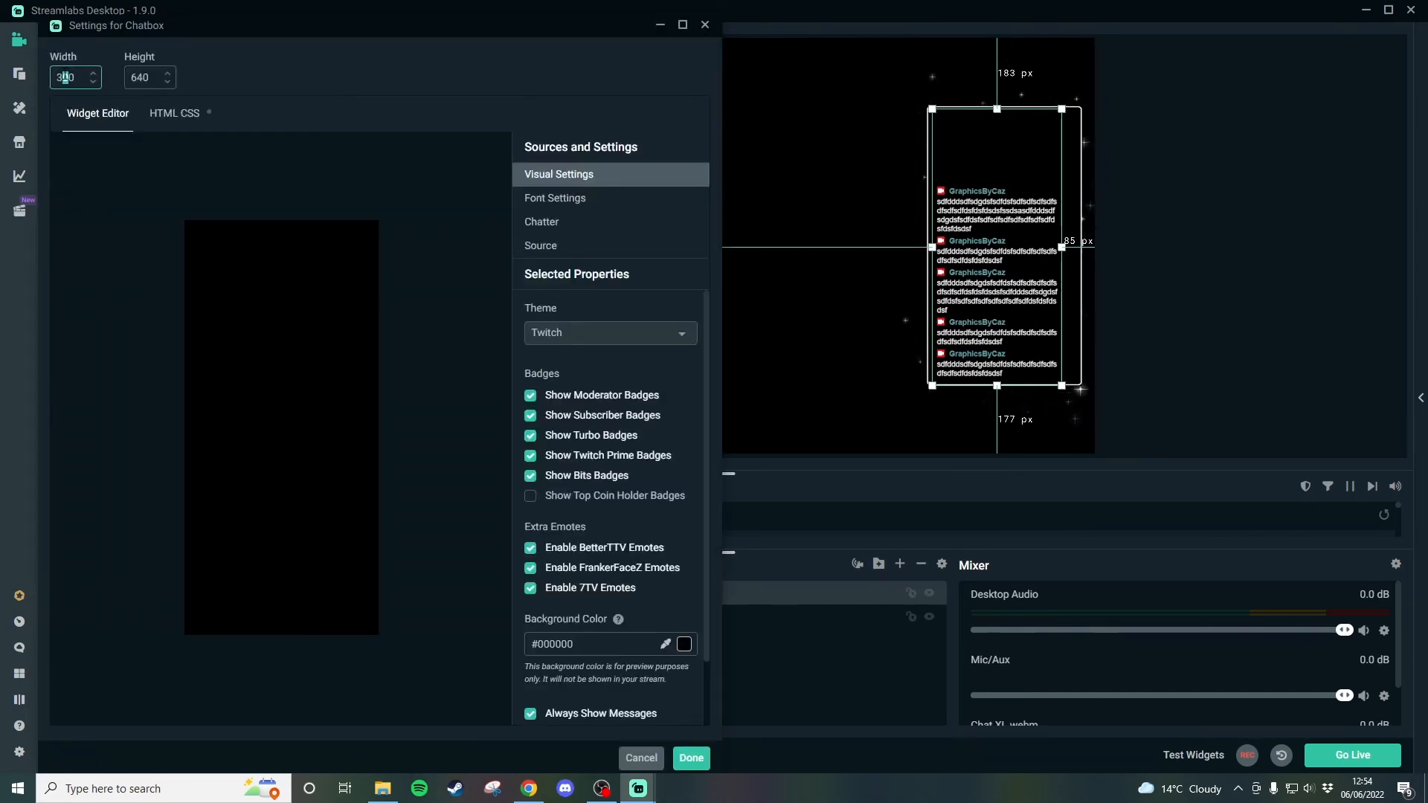
{"action": "type", "text": "4"}
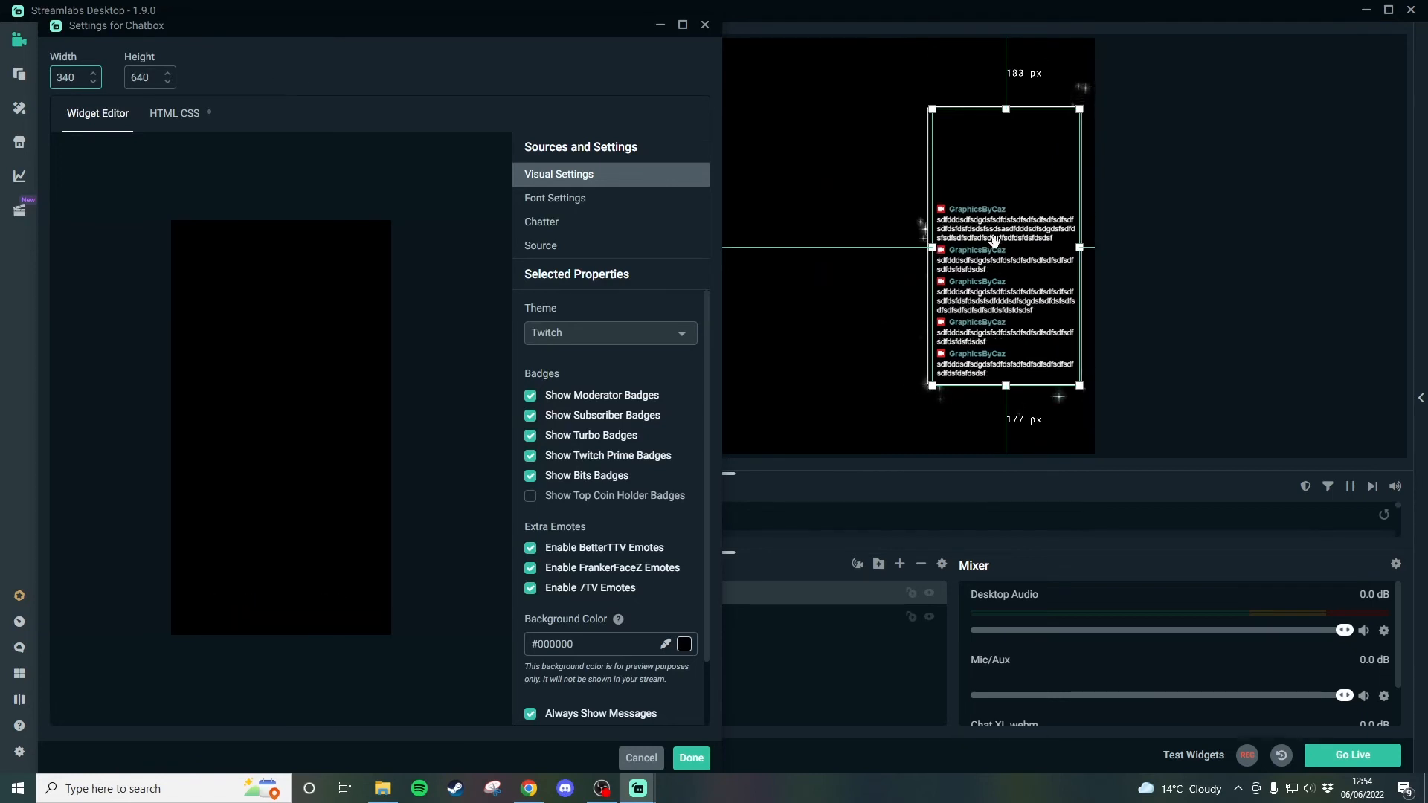
{"action": "left_click", "coordinate": [691, 758]}
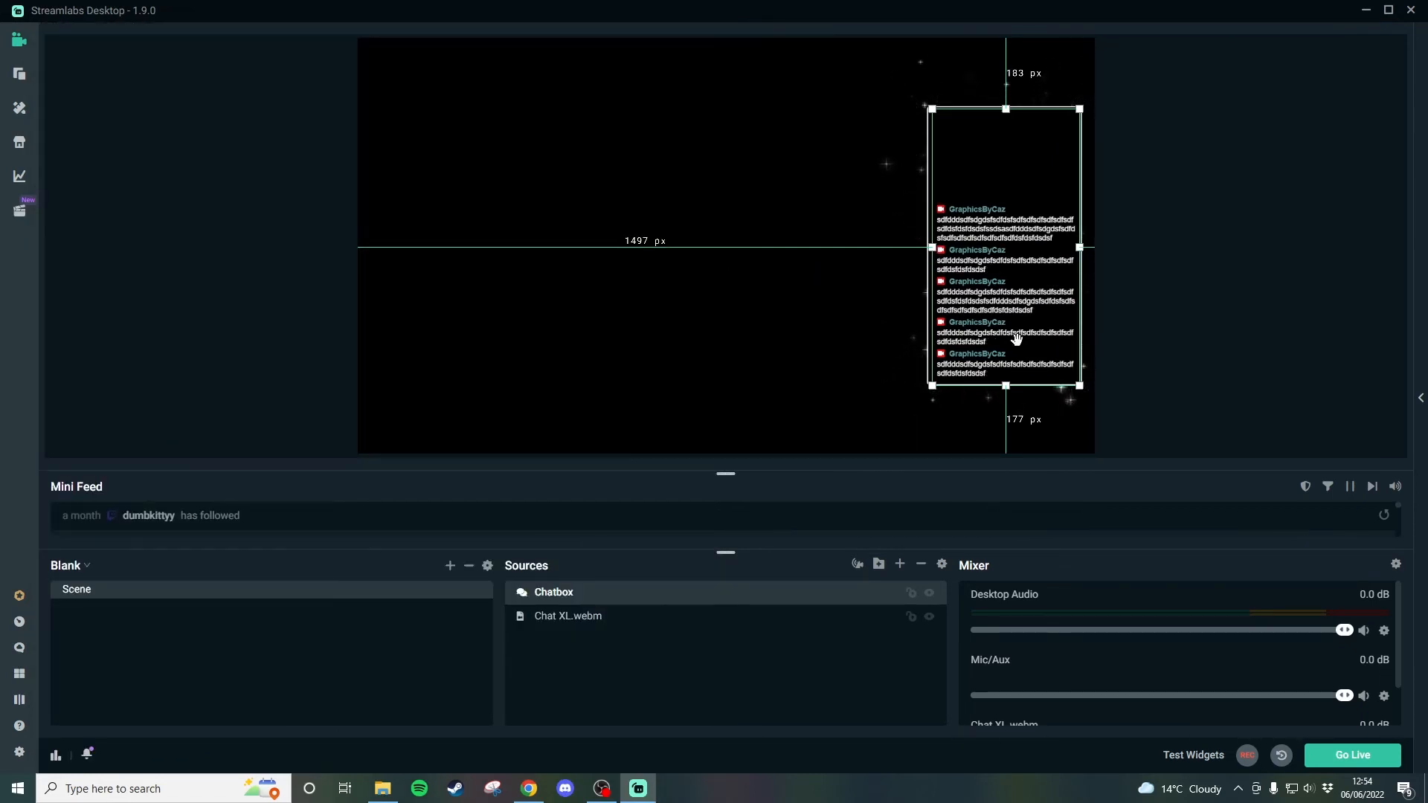
- Nudge the chatbox a few pixels to the left inside the frame
{"action": "key", "text": "Left"}
{"action": "key", "text": "Left"}
{"action": "key", "text": "Left"}
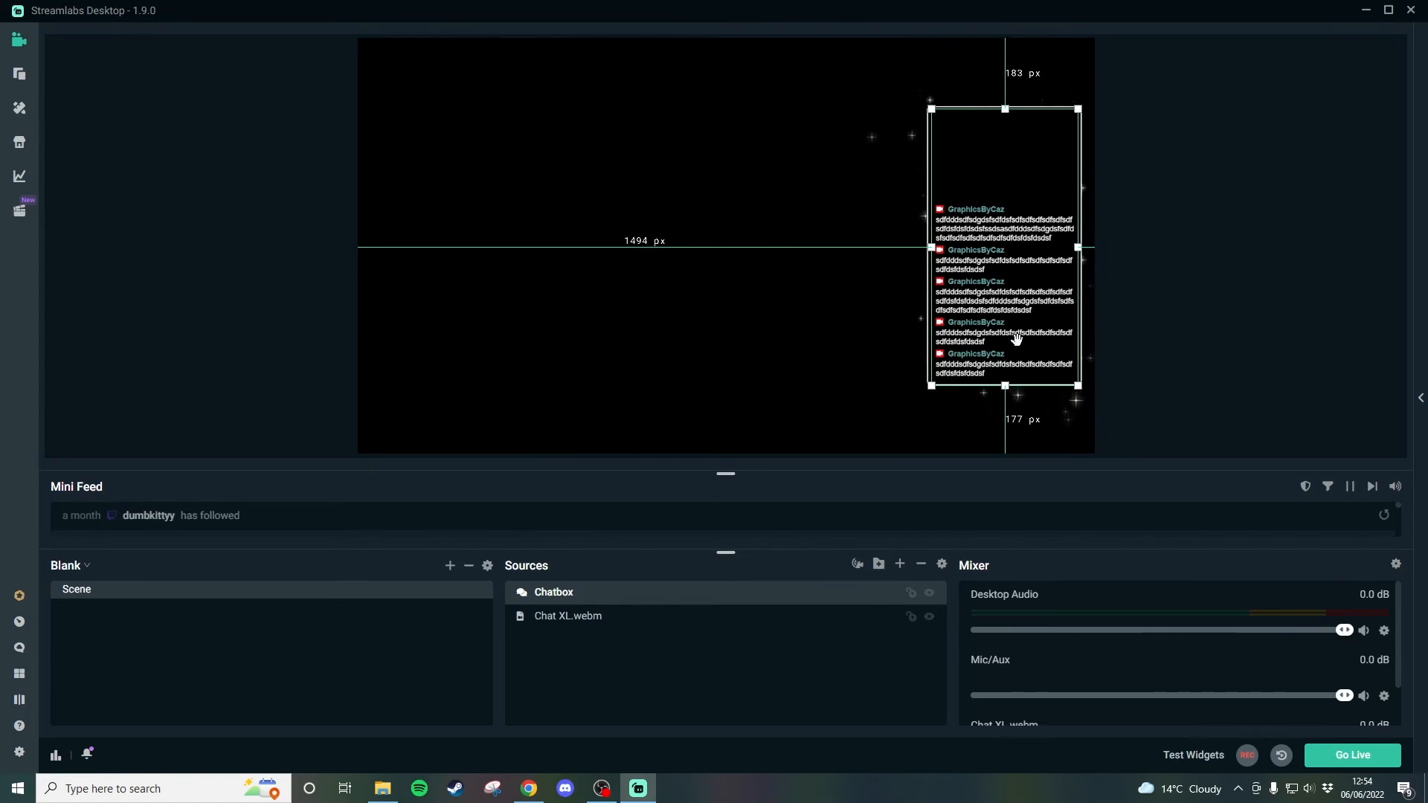
- Select both the Chatbox and Chat XL.webm sources and group them into a folder named Chat
{"action": "left_click", "coordinate": [1168, 264]}
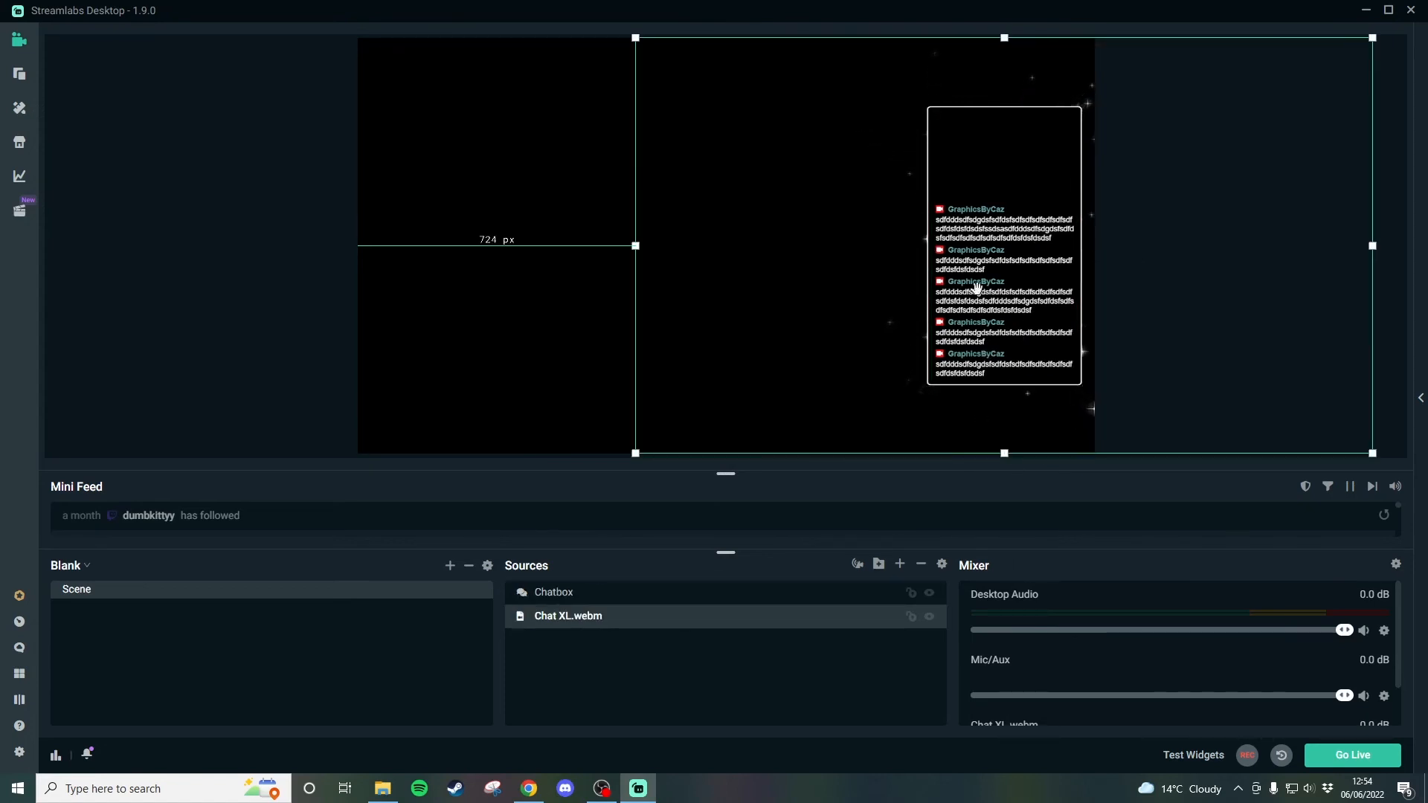
{"action": "left_click", "coordinate": [328, 306]}
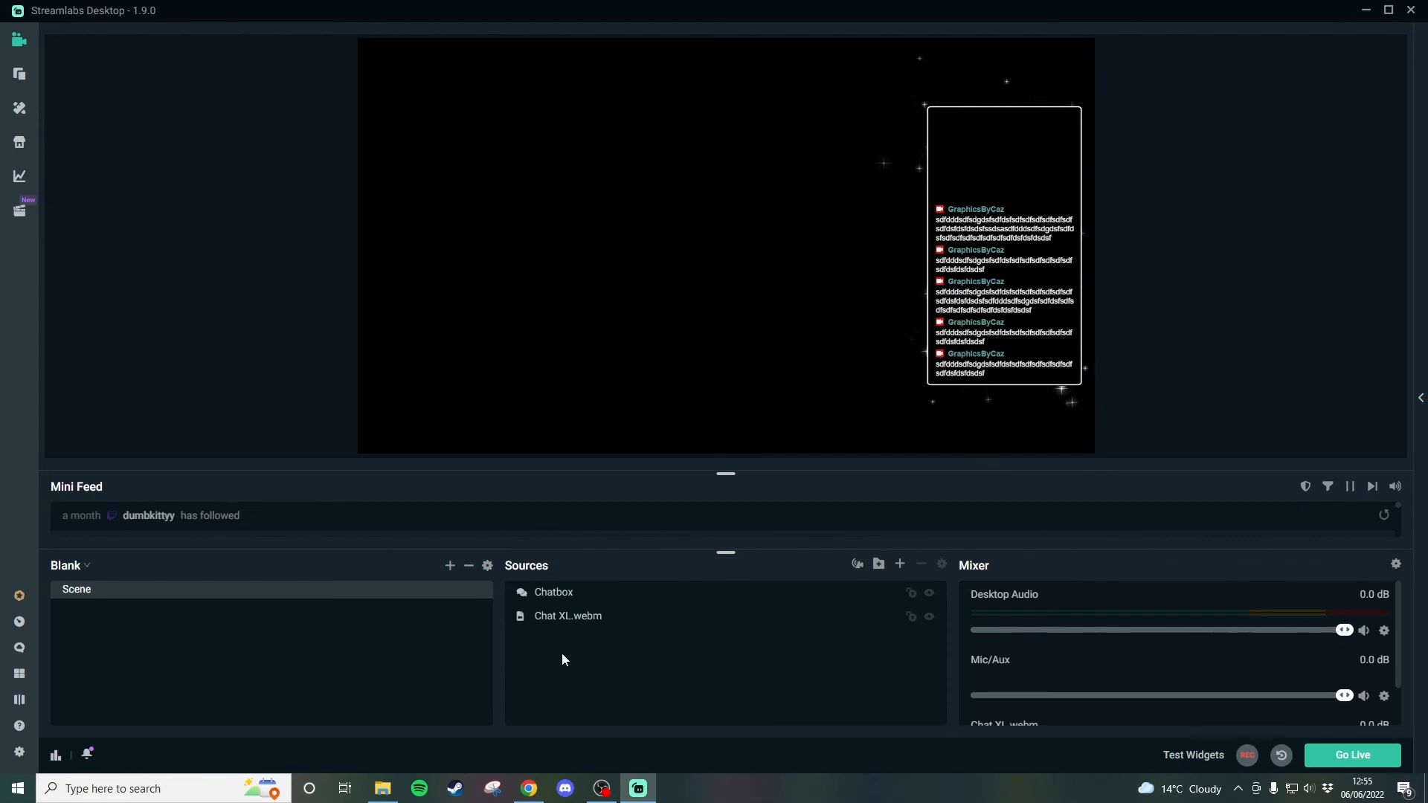
{"action": "left_click", "coordinate": [636, 623]}
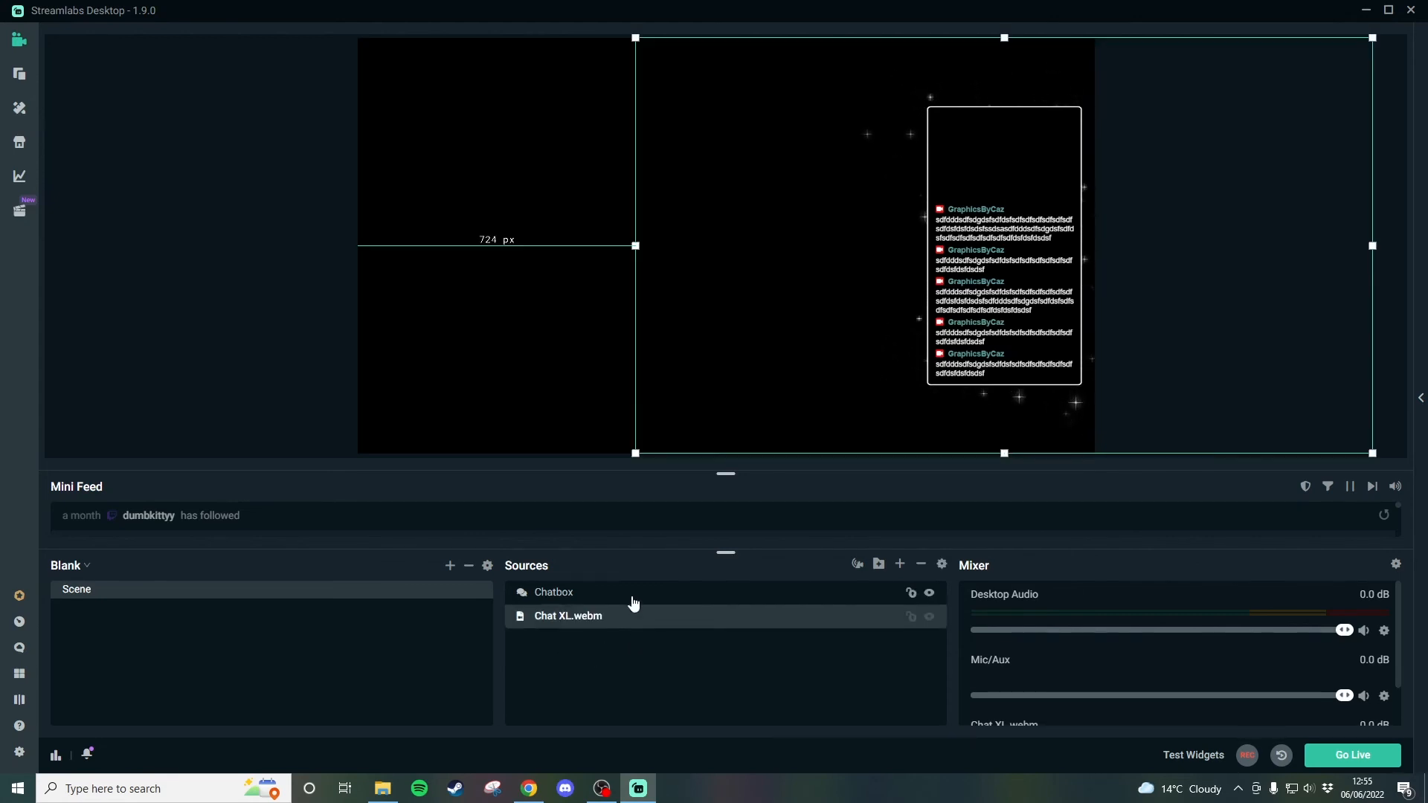
{"action": "left_click", "coordinate": [633, 603], "text": "ctrl"}
{"action": "right_click", "coordinate": [647, 597]}
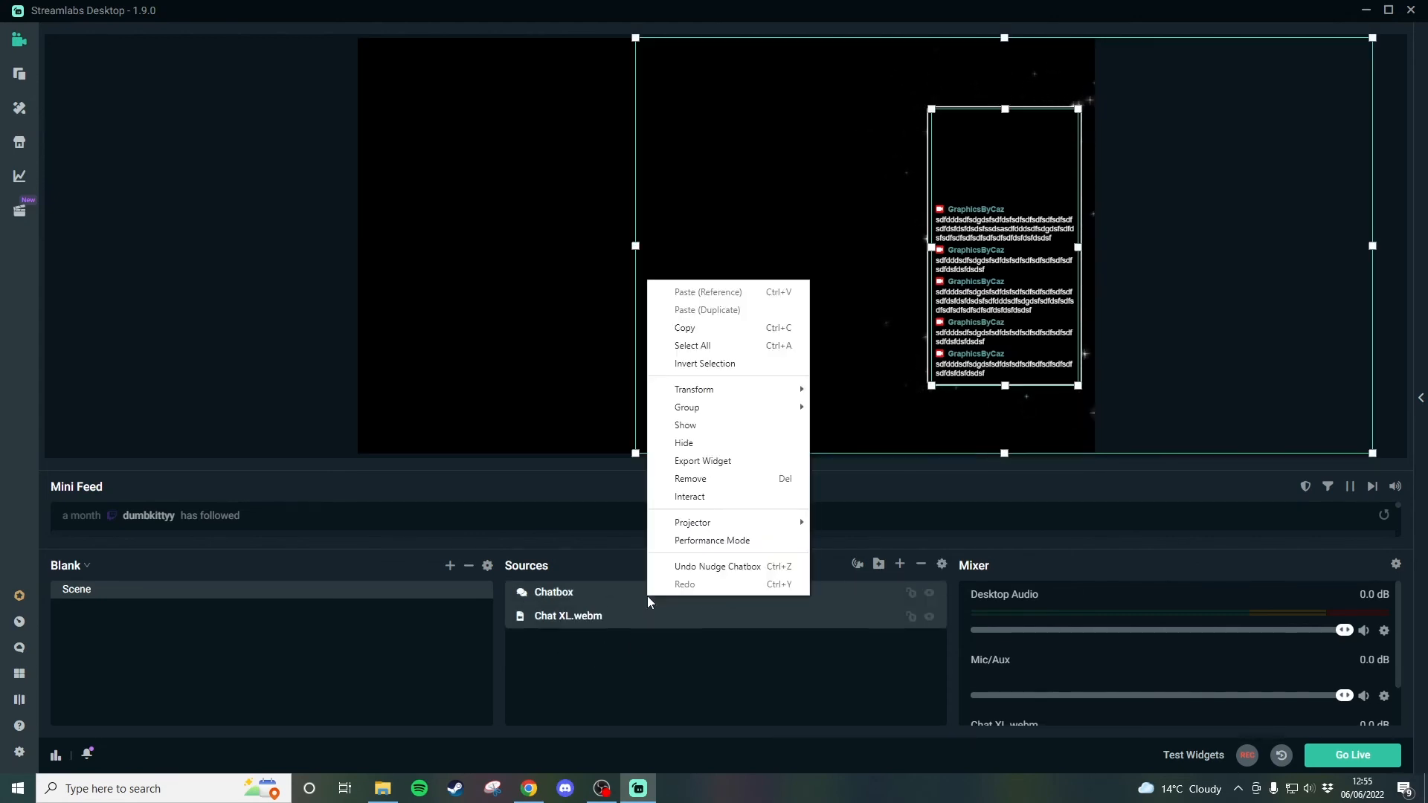
{"action": "mouse_move", "coordinate": [756, 409]}
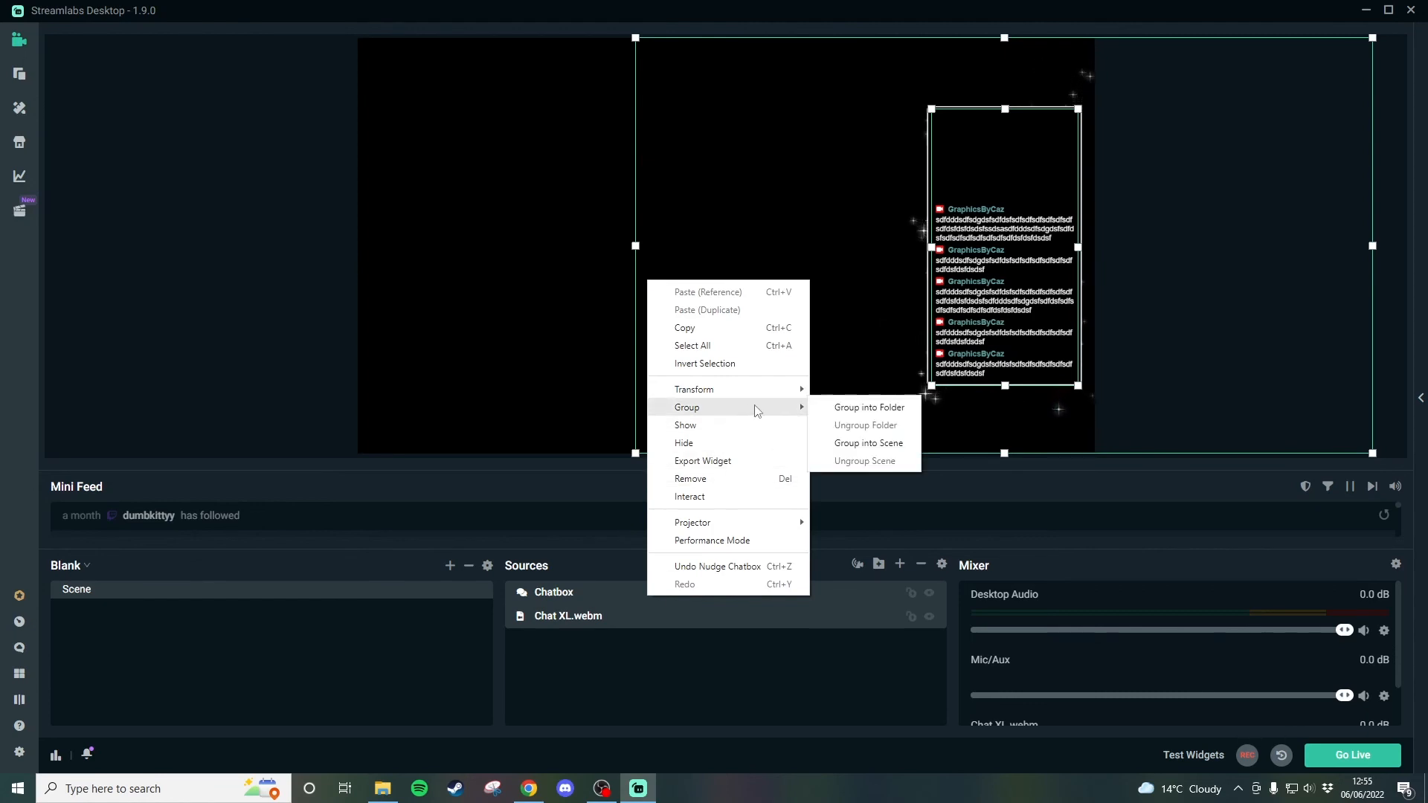
{"action": "left_click", "coordinate": [836, 408]}
{"action": "left_click_drag", "start_coordinate": [646, 367], "coordinate": [599, 368]}
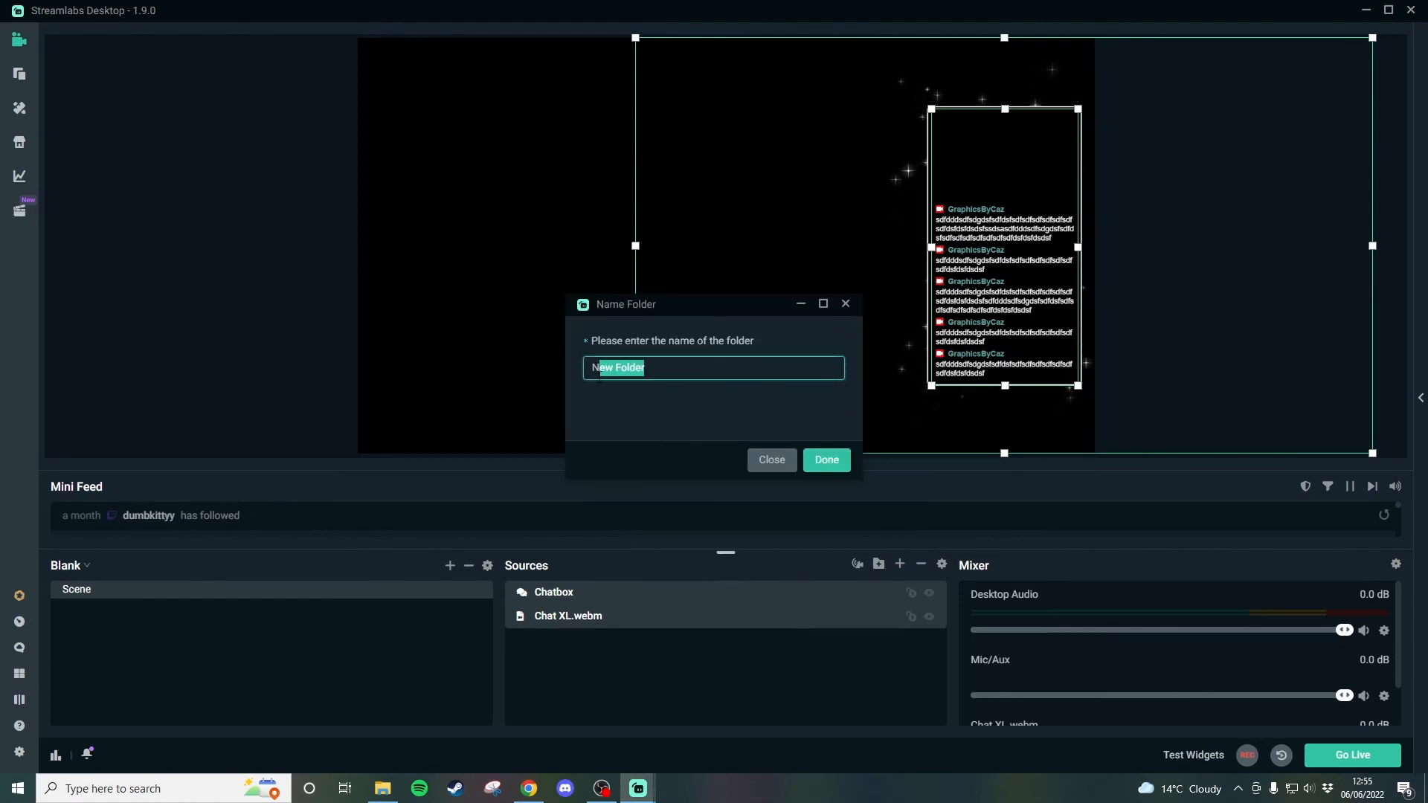
{"action": "key", "text": "BackSpace"}
{"action": "key", "text": "BackSpace"}
{"action": "type", "text": "Chat"}
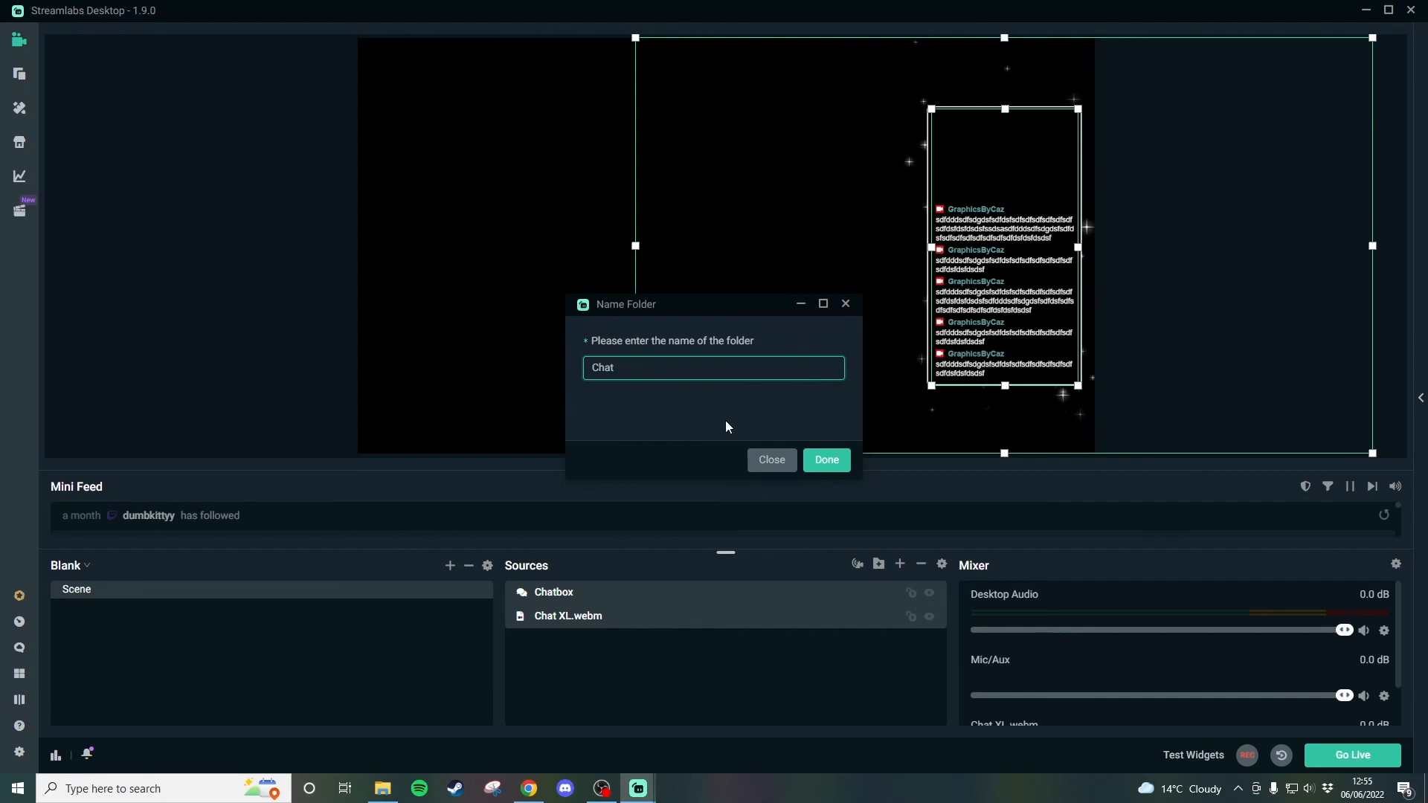
{"action": "left_click", "coordinate": [826, 459]}
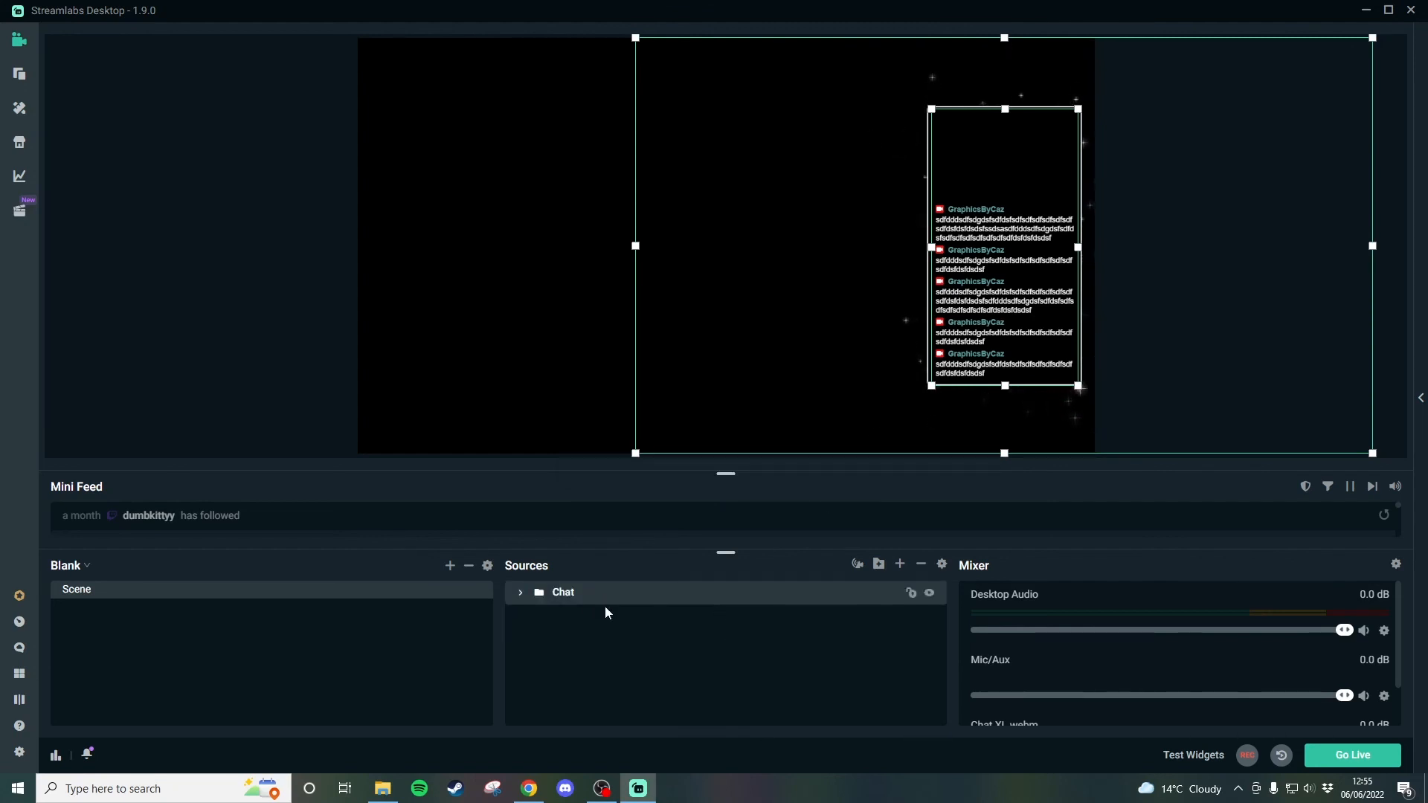
- Shift the grouped Chat folder slightly left in the preview and deselect it
{"action": "mouse_move", "coordinate": [914, 362]}
{"action": "left_mouse_down"}
{"action": "mouse_move", "coordinate": [694, 349]}
{"action": "mouse_move", "coordinate": [916, 377]}
{"action": "mouse_move", "coordinate": [910, 361]}
{"action": "left_mouse_up"}
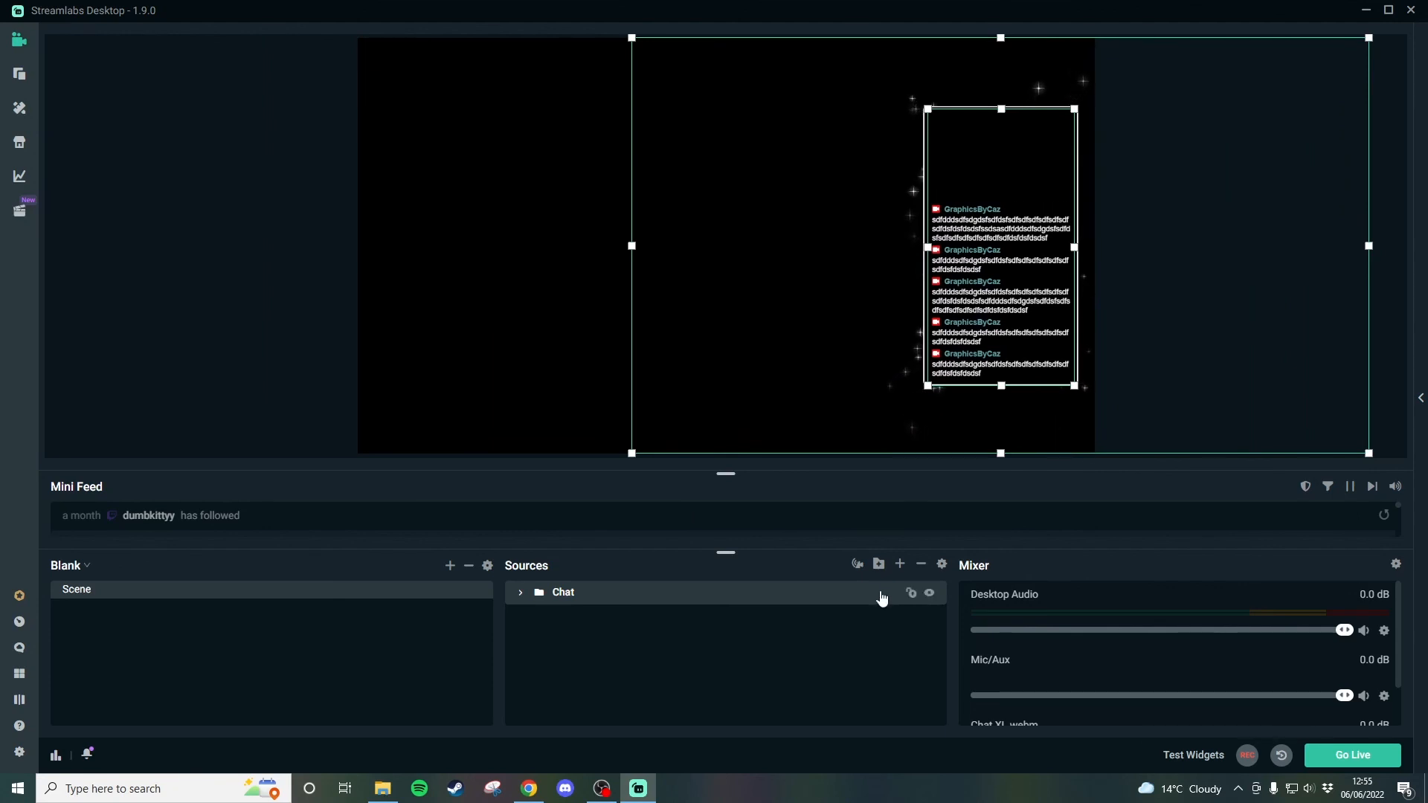
{"action": "left_click", "coordinate": [592, 342]}
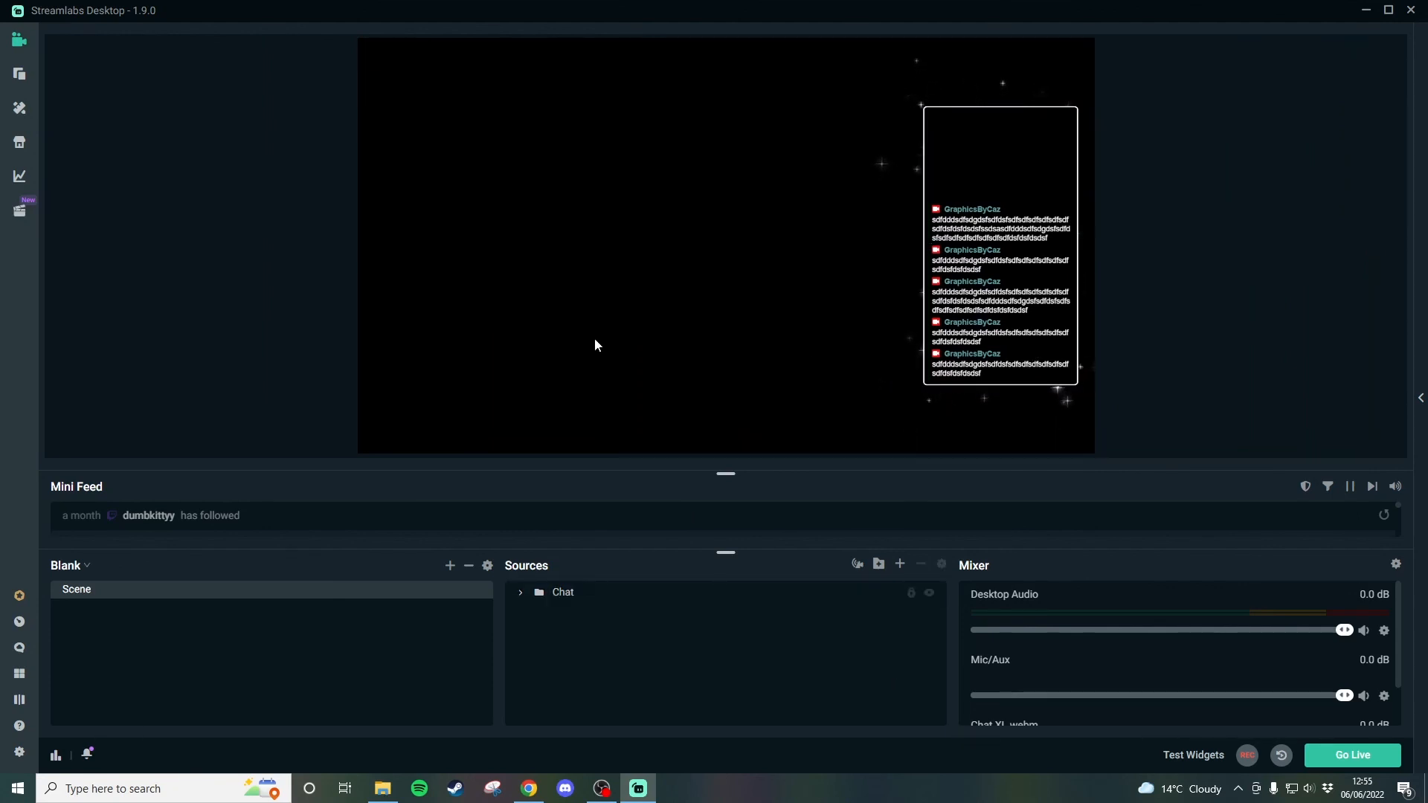